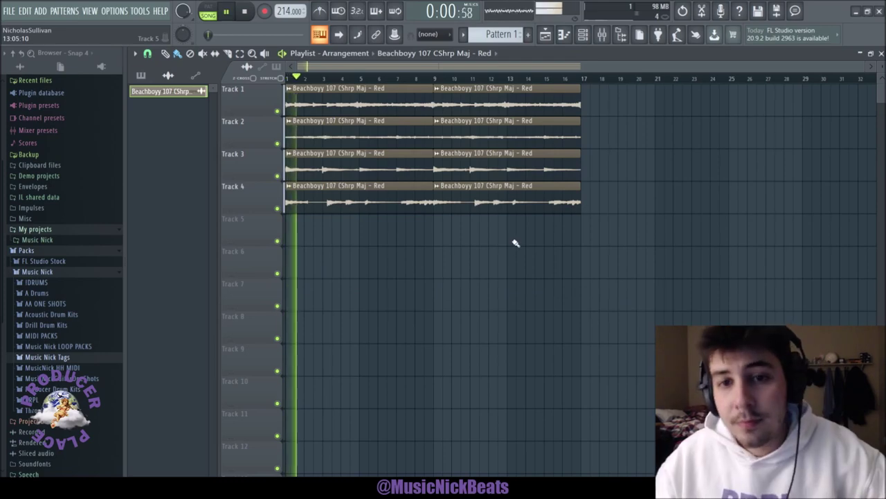
Show the channel rack and mixer and route the Beachboyy loop channel to mixer insert 1
key("F6")
key("F9")
key("F9")
key("F6")
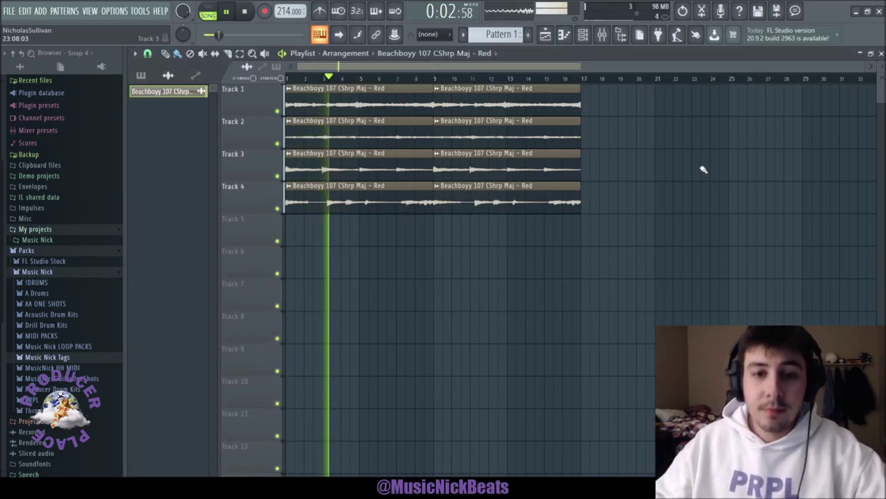
key("F6")
key("F9")
left_click(202, 252)
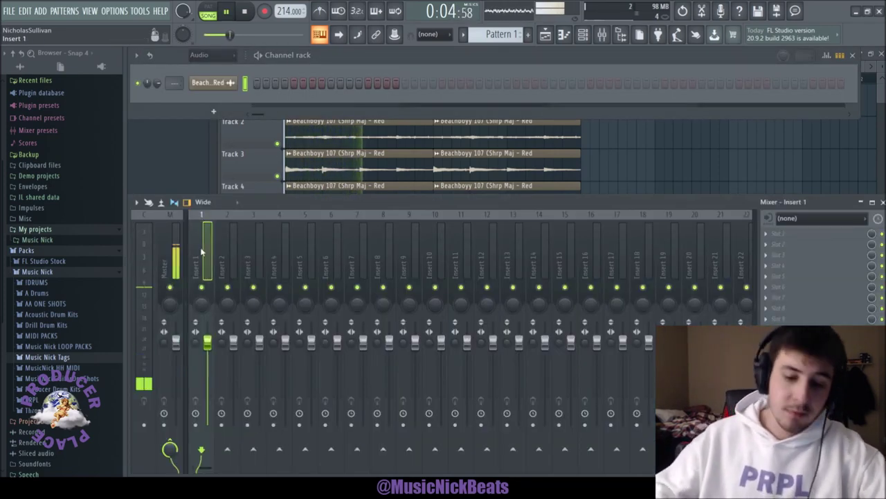
key("ctrl+l")
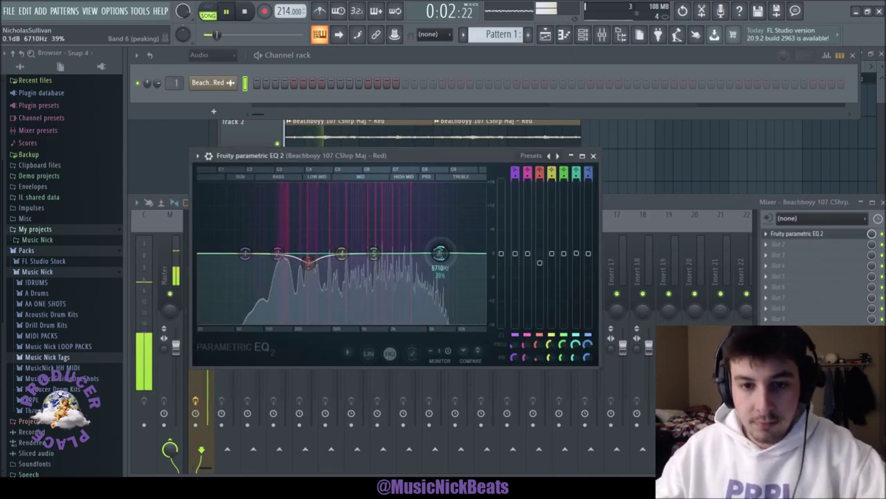
Cut the loop's upper mids about 2.4 dB near 3 kHz, deepen its low-mid cut, and roll off its lows across both EQs
left_click_drag(439, 254, 407, 260)
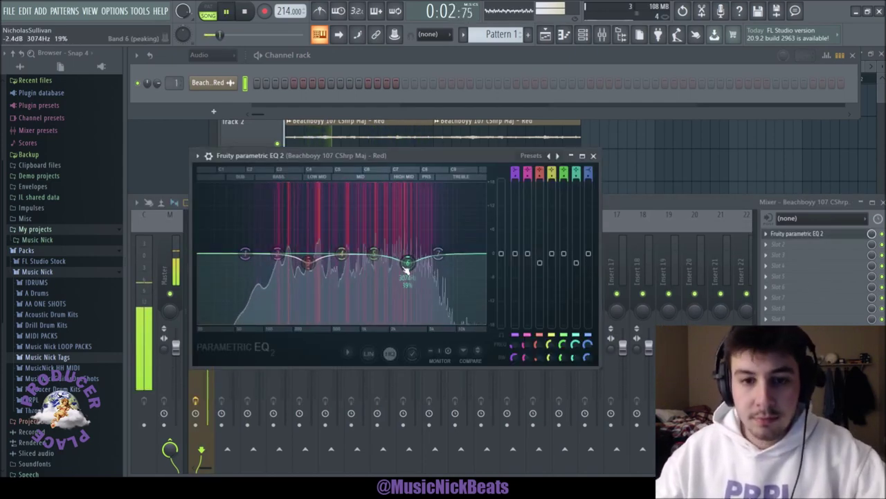
left_click_drag(309, 263, 303, 269)
mouse_move(408, 262)
left_mouse_down()
mouse_move(364, 264)
mouse_move(410, 264)
left_mouse_up()
left_click_drag(277, 259, 240, 325)
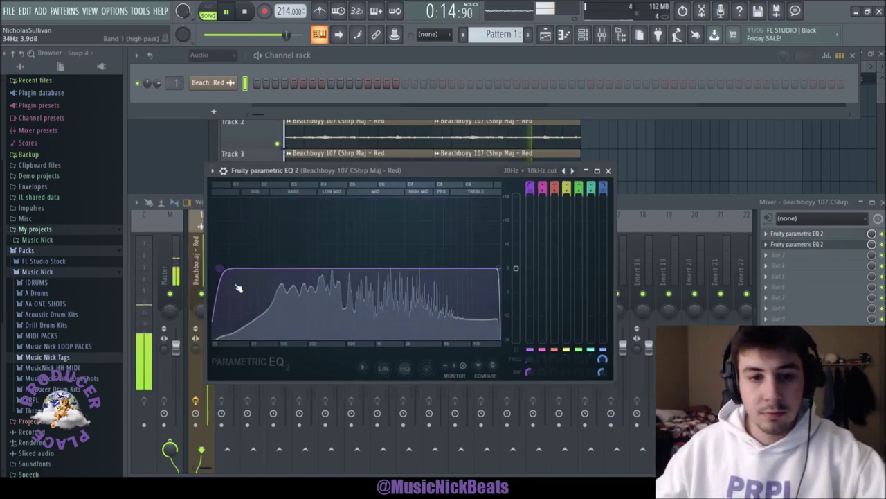
left_click_drag(219, 268, 282, 268)
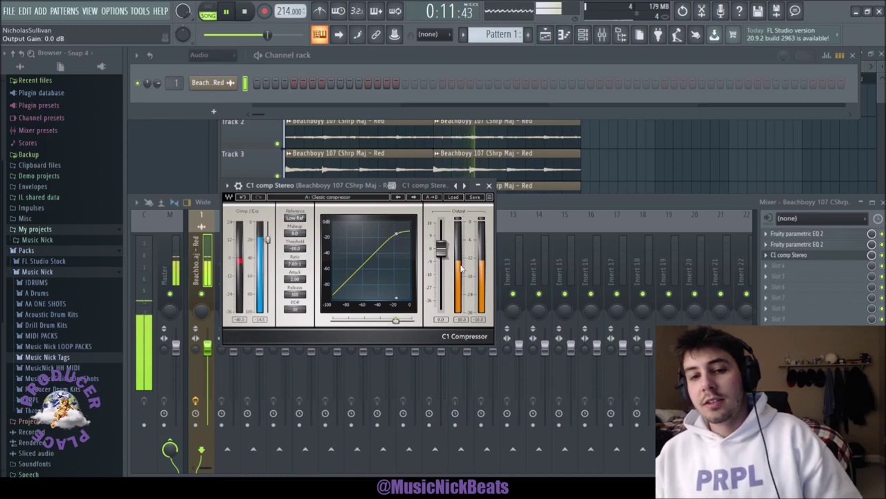
Close the C1 compressor and, in the EQ after it, cut the loop's low mids and upper mids and pull down its lowest band
left_click(489, 186)
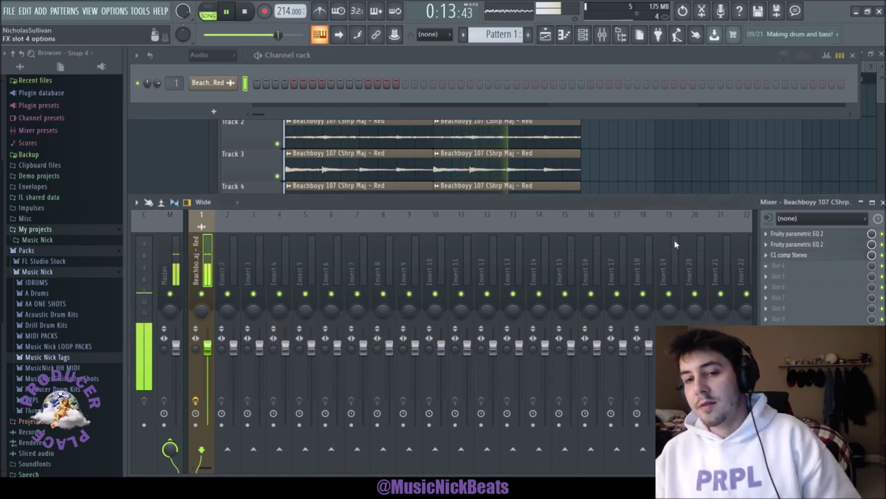
left_click(347, 298)
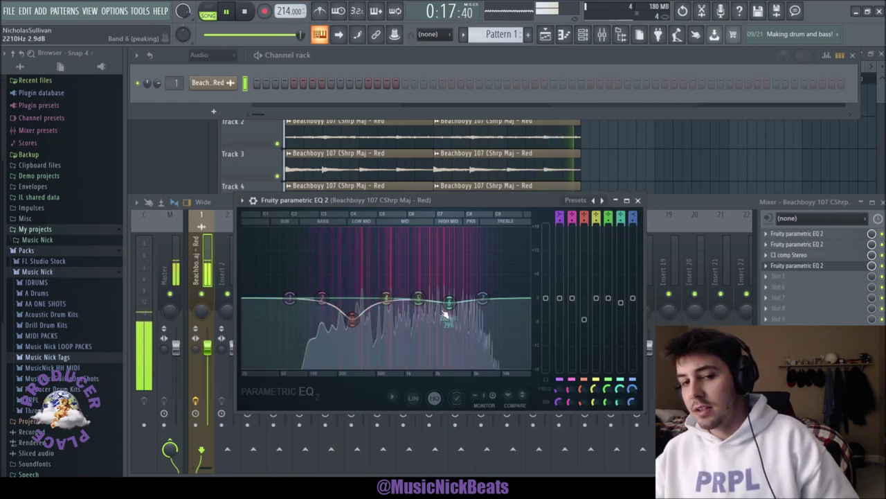
left_click_drag(449, 302, 449, 306)
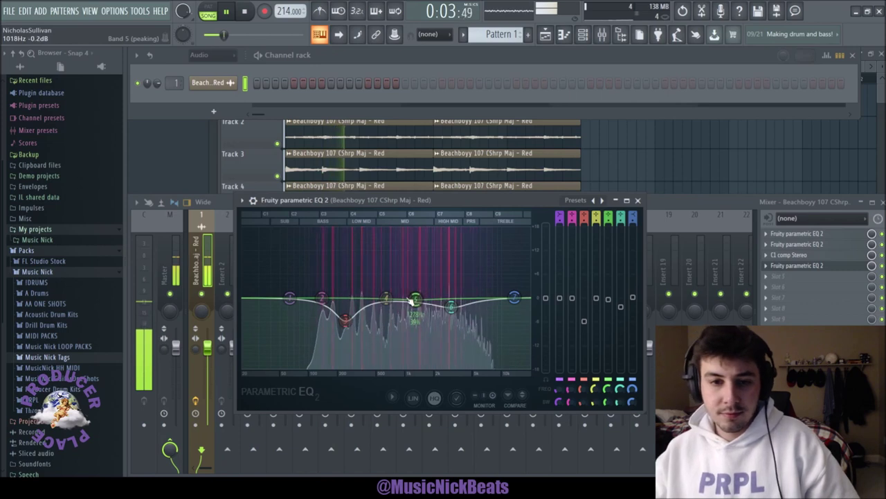
left_click_drag(455, 306, 459, 308)
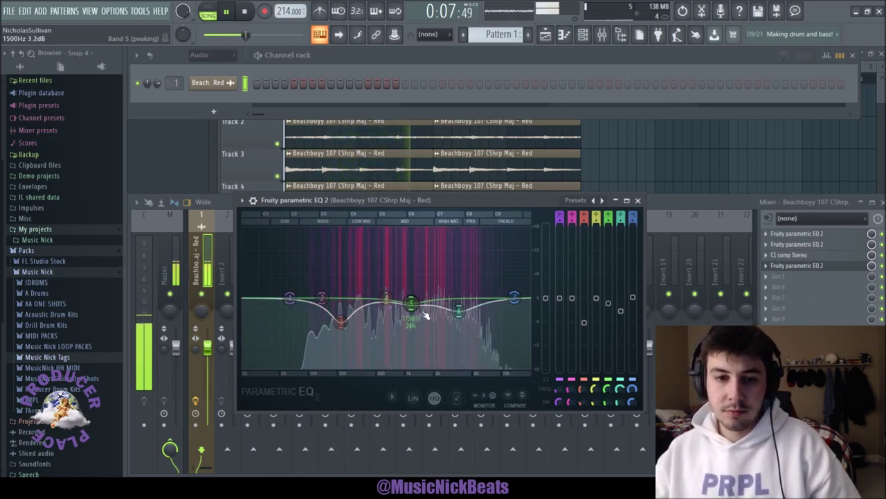
left_click_drag(290, 298, 277, 366)
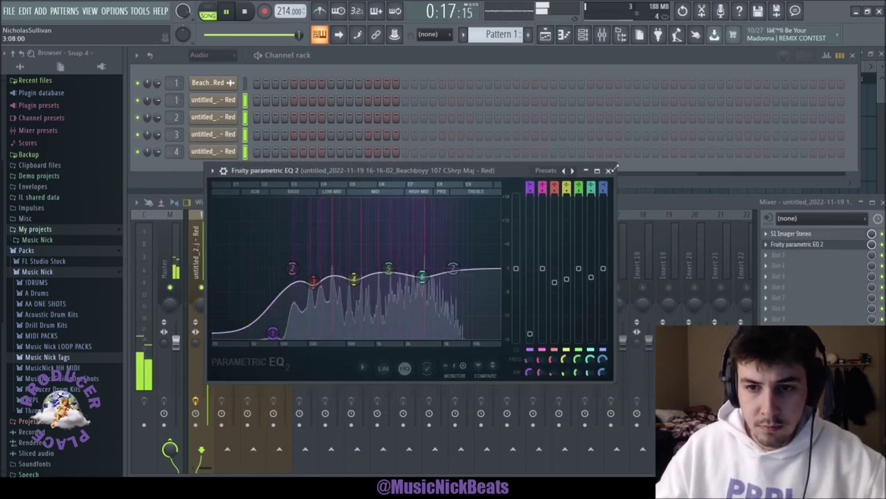
Close the EQs of the first two stems and adjust the third stem's stereo image in the S1 Imager
left_click(608, 171)
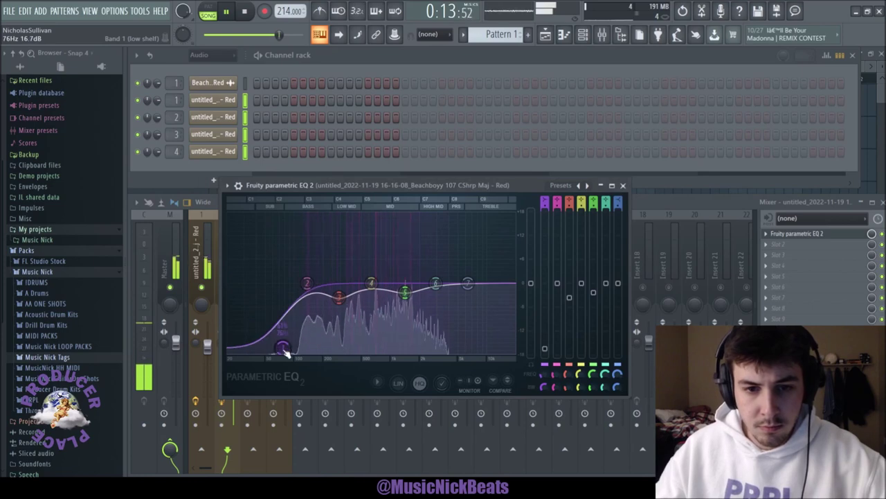
left_click(622, 186)
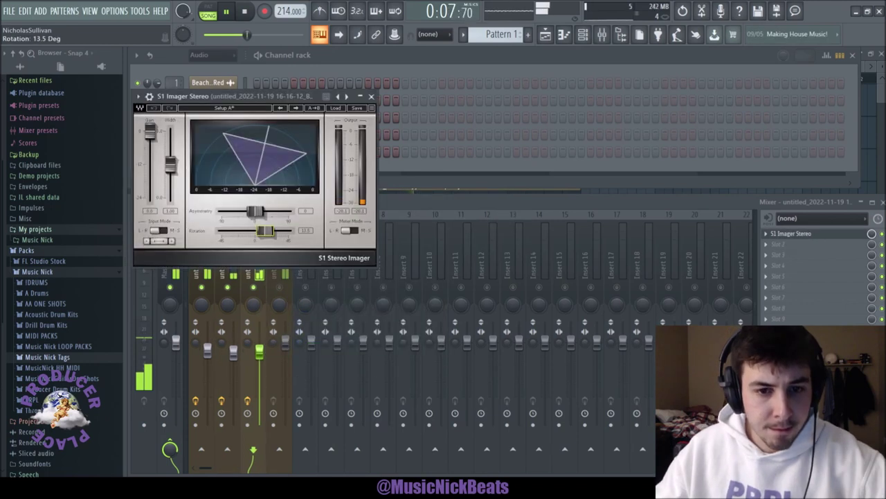
left_click_drag(255, 218, 264, 216)
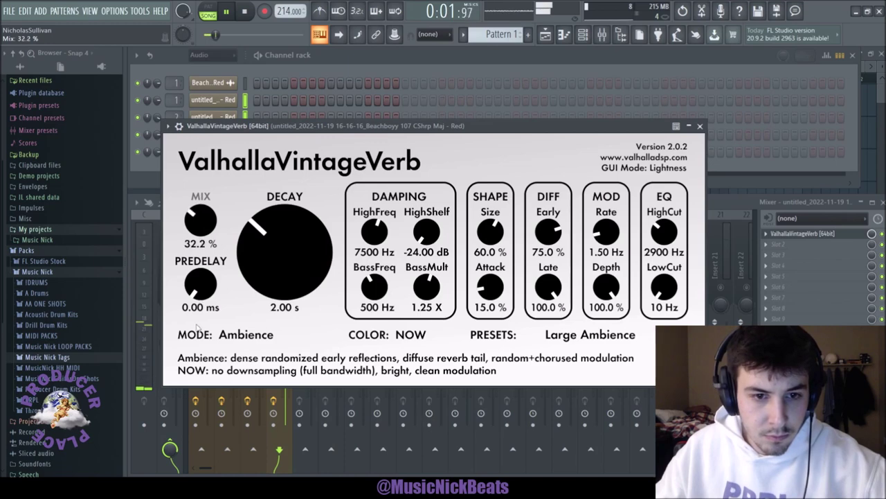
Set the fourth stem's ValhallaVintageVerb mix to 28.4% and raise the side level in the master's Midside Matrix
left_click_drag(205, 222, 206, 230)
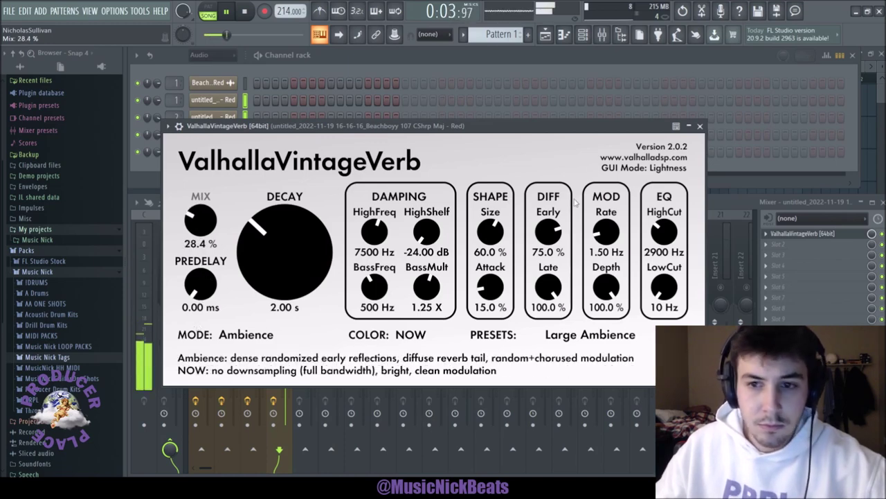
left_click(701, 126)
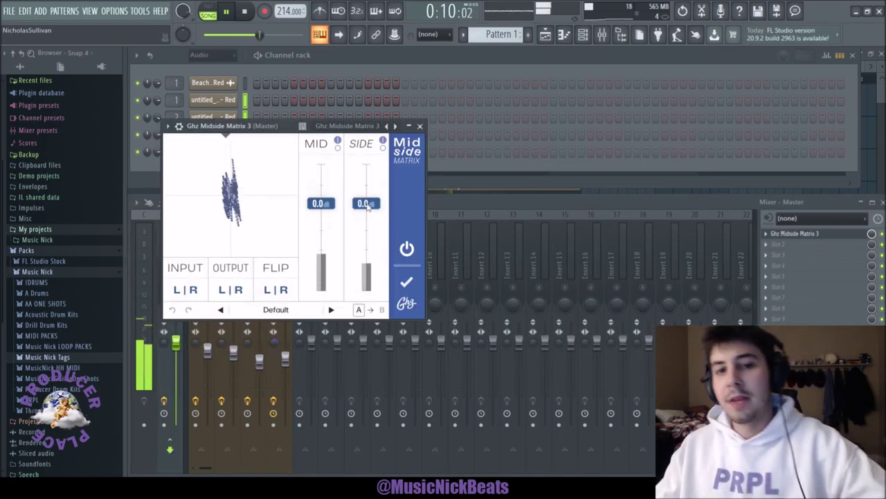
left_click_drag(366, 203, 370, 198)
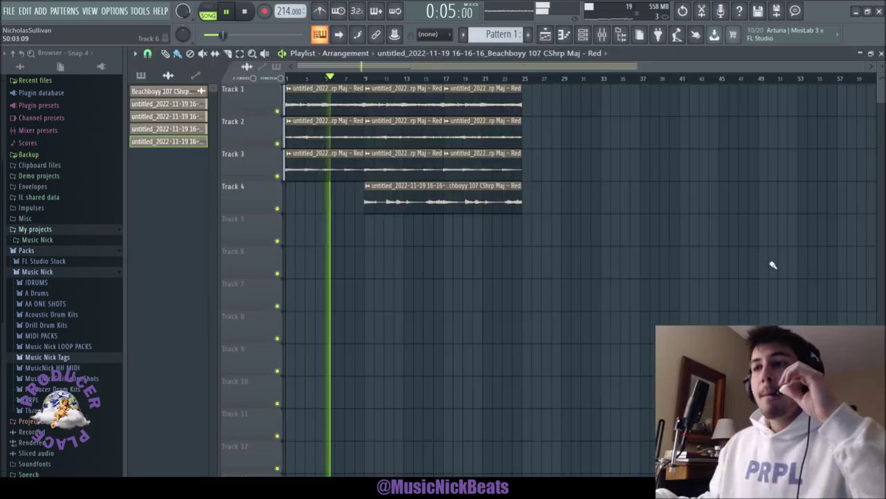
Narrow the master's last EQ by setting its high-pass cutoff to about 147 Hz
scroll(721, 259, "up", 2)
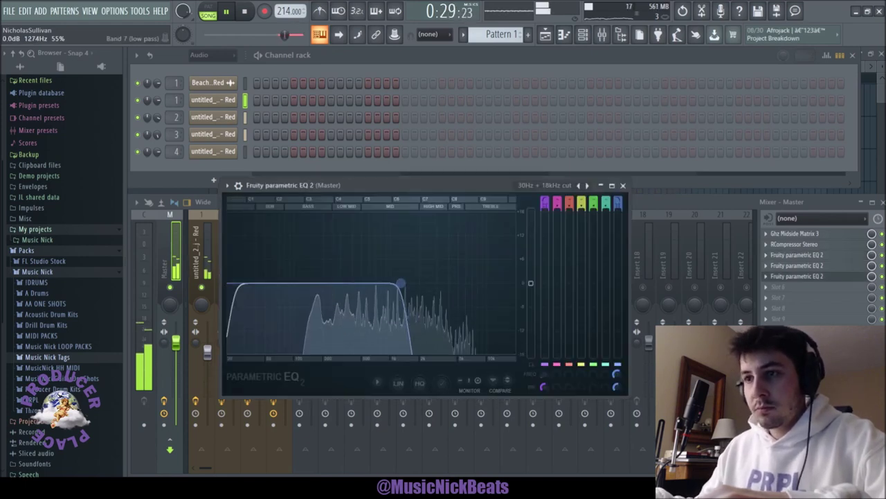
left_click_drag(313, 282, 317, 283)
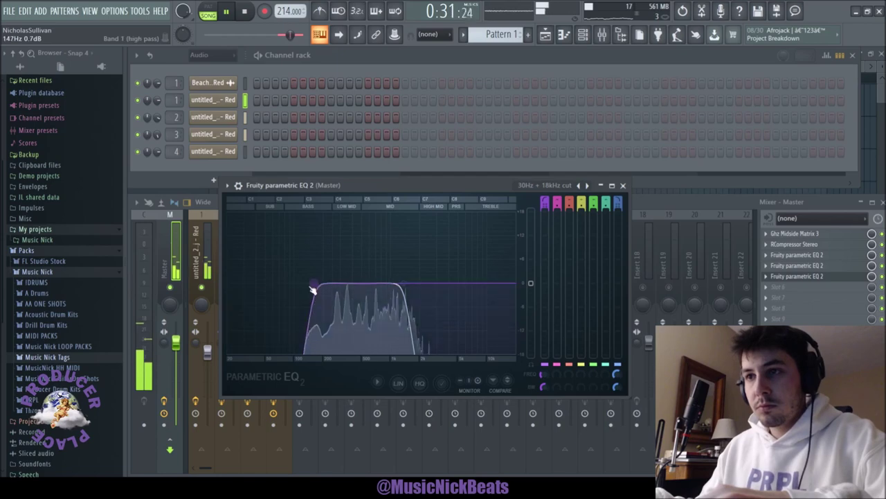
scroll(344, 305, "up", 2)
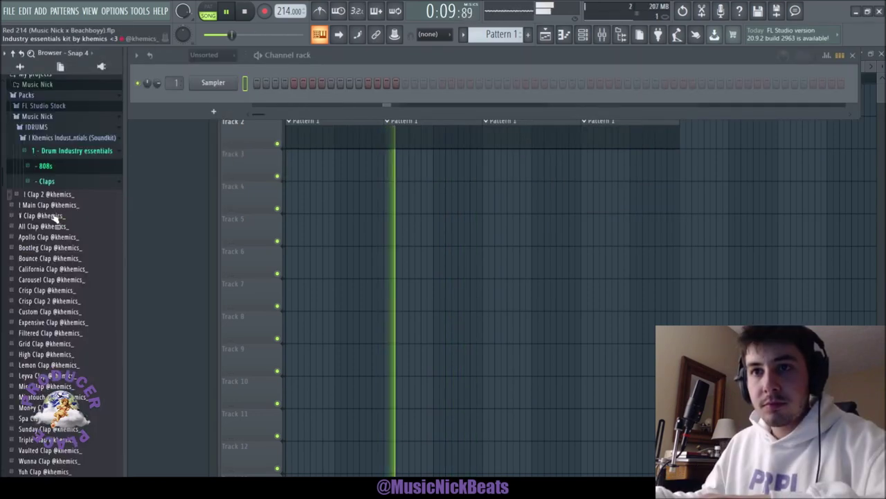
Audition the samples in the drum kit's Claps folder, including All, Apollo, Bootleg, Bounce, California, Carousel and Crisp Clap
left_click(49, 228)
scroll(49, 228, "down", 2)
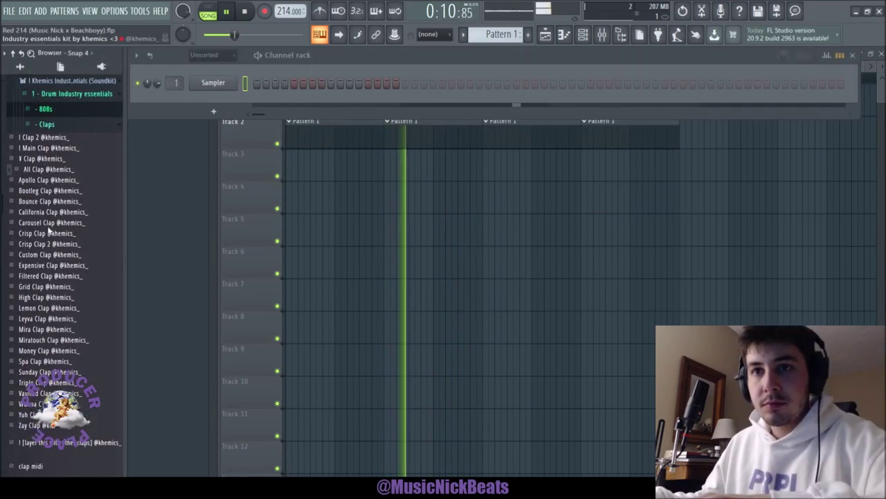
left_click_drag(51, 171, 188, 119)
left_click(49, 180)
left_click(51, 171)
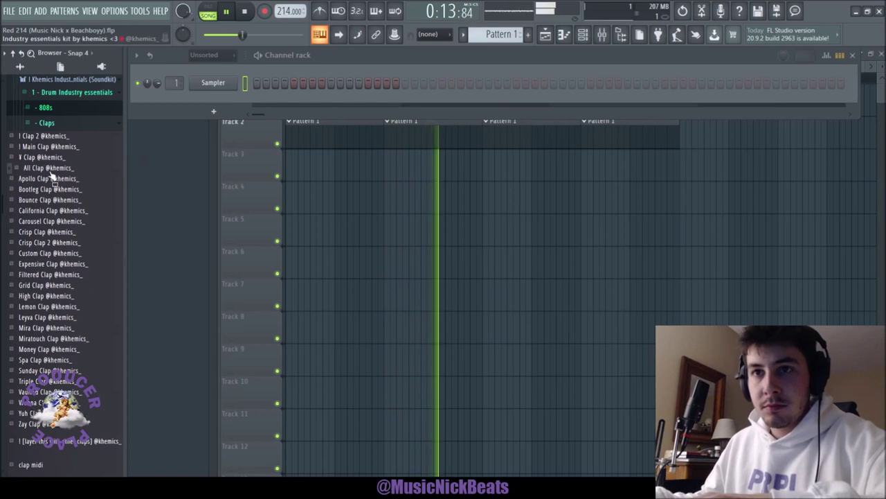
left_click(47, 190)
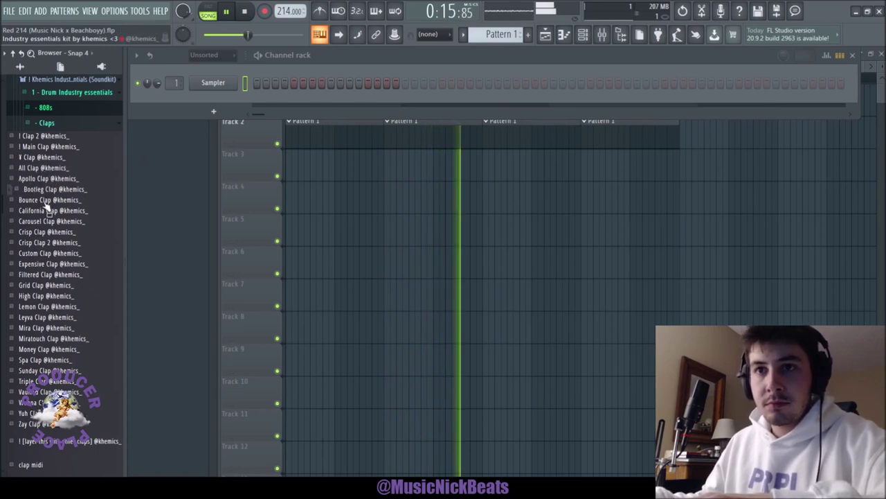
left_click(46, 200)
left_click(46, 210)
left_click(46, 221)
left_click(45, 231)
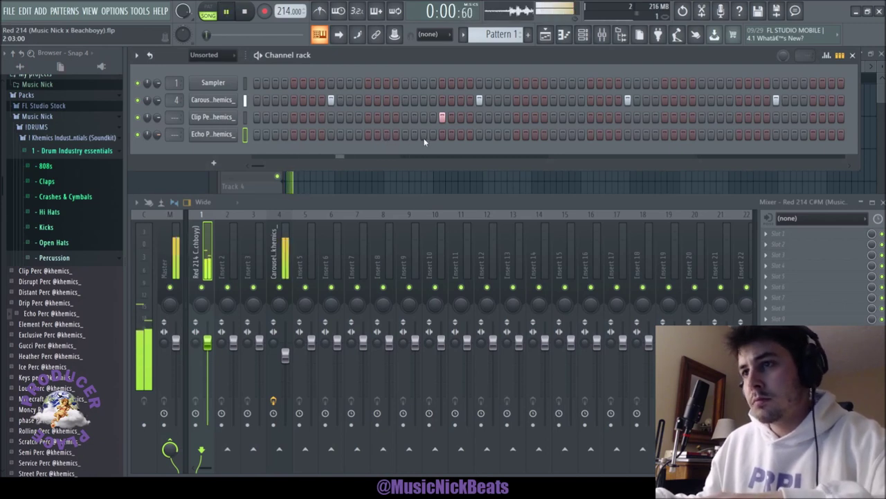
Place an Echo Perc hit in the step sequence and close the Signature 2 OH sampler settings
left_click(468, 134)
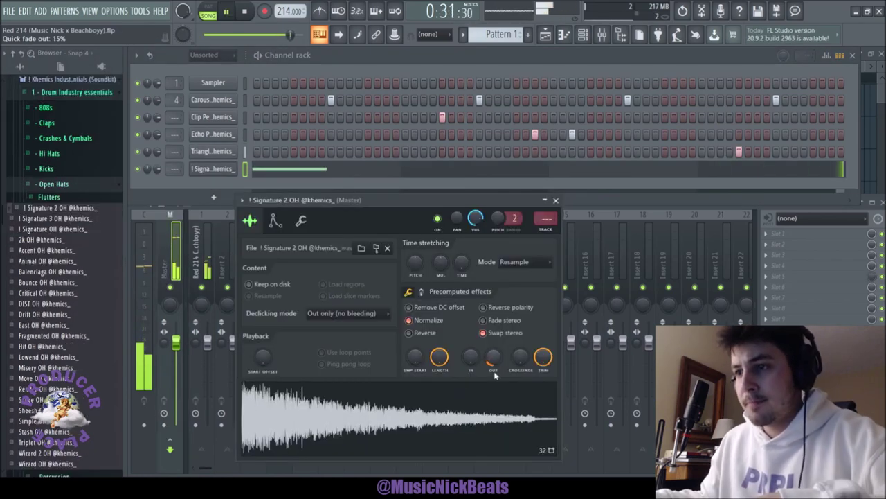
left_click(556, 201)
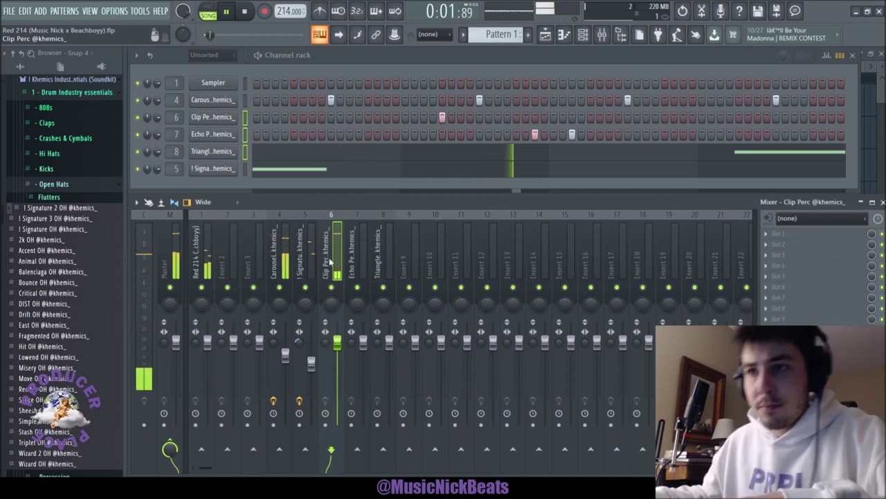
Move the Signature 2 OH mixer track past the Clip, Echo and Triangle Perc tracks to insert 8
left_click(302, 262)
key("alt+Right")
key("alt+Right")
key("alt+Right")
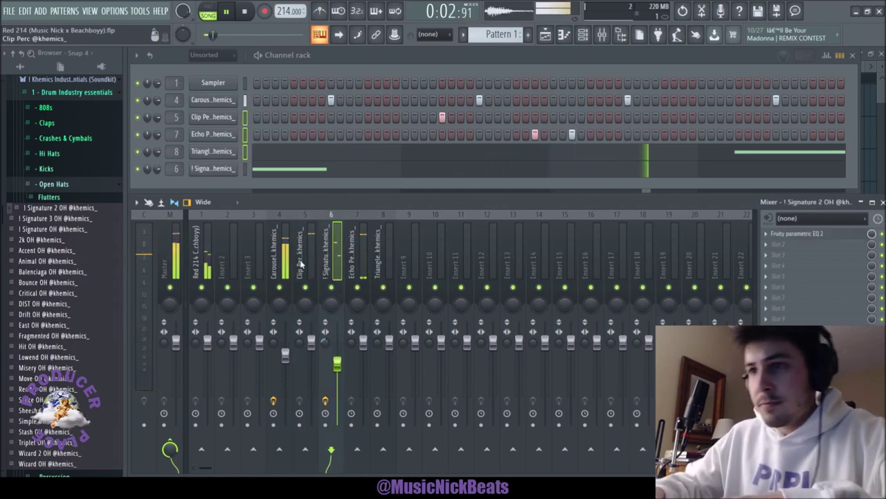
Select the Clip, Echo and Triangle Perc mixer tracks together and lower their levels
left_click(300, 267)
left_click(328, 281, "ctrl+shift")
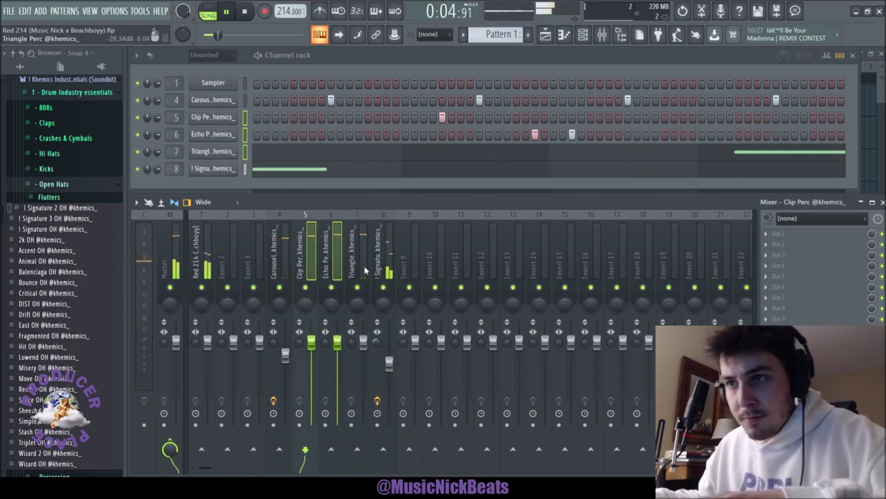
left_click(302, 262)
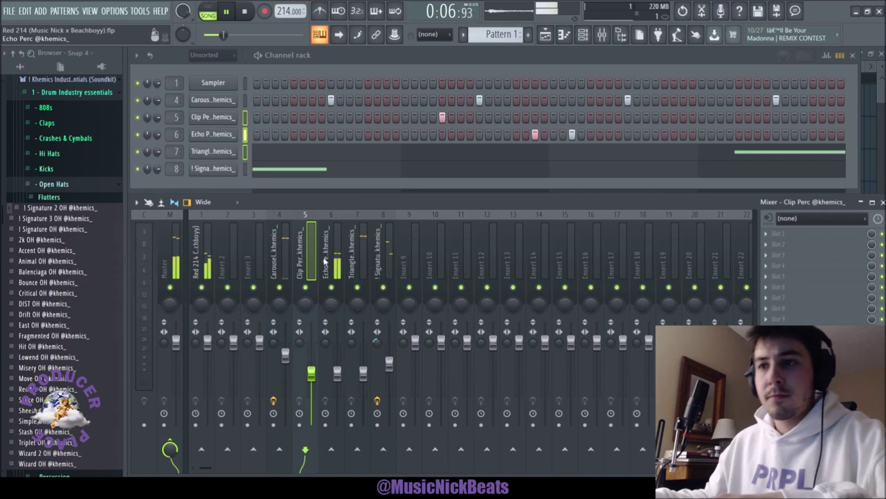
left_click(331, 286)
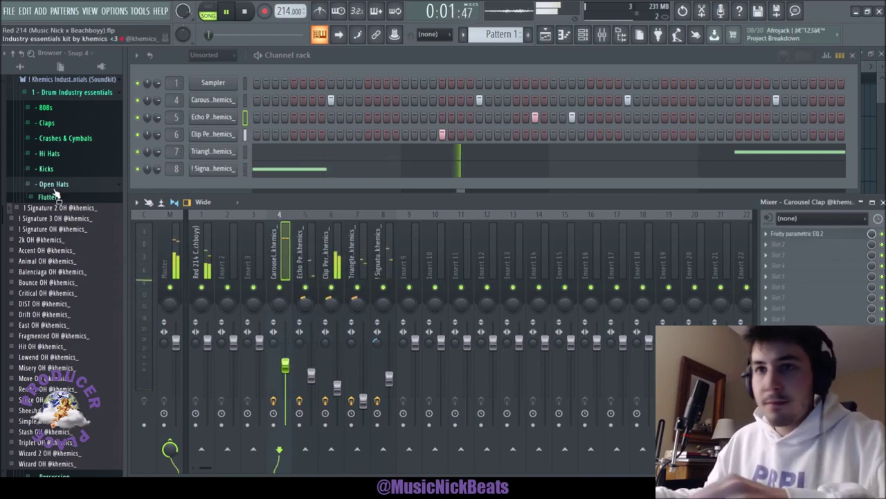
Collapse the Open Hats folder, open the Snares folder, and audition its snare and snap samples
left_click(55, 189)
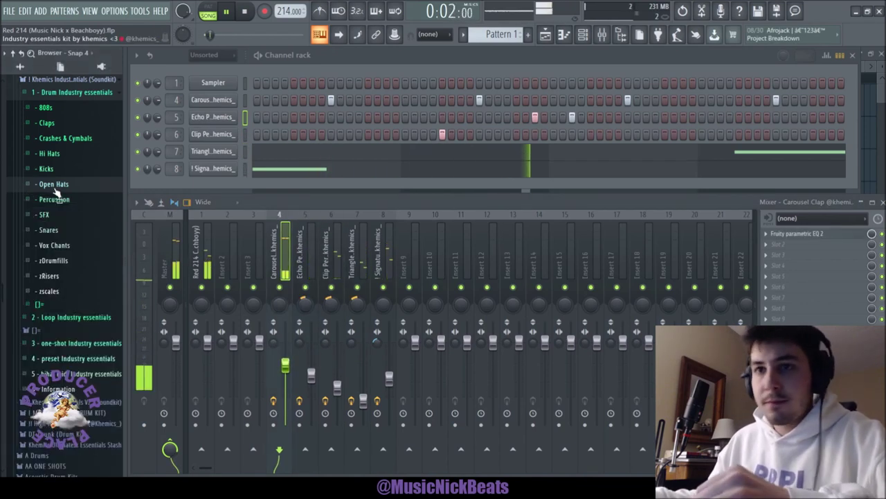
left_click(49, 229)
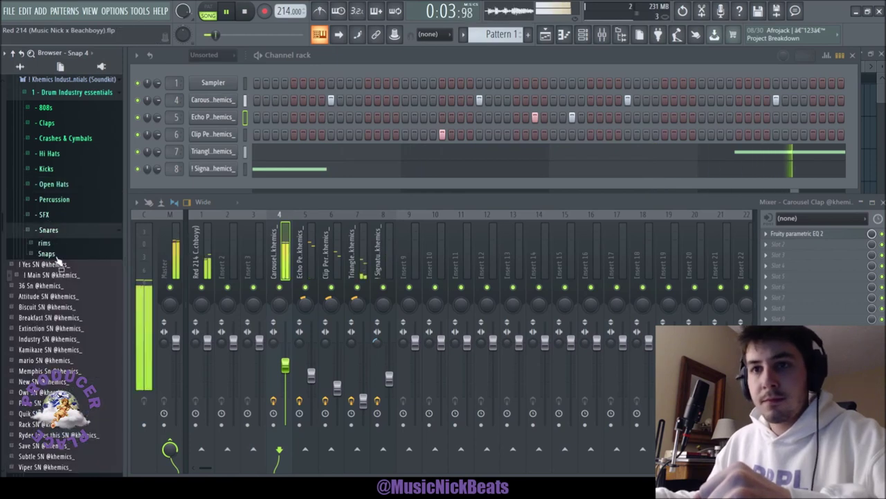
scroll(55, 277, "down", 2)
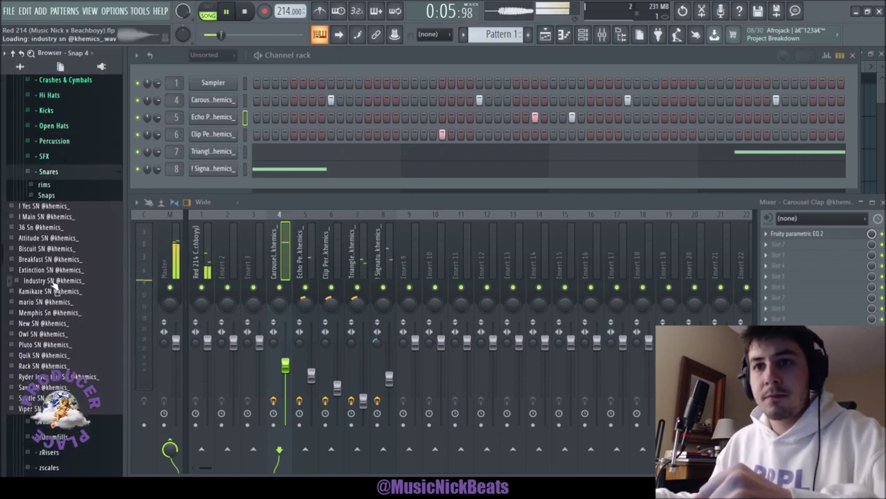
scroll(54, 291, "down", 2)
left_click(55, 298)
left_click(52, 316)
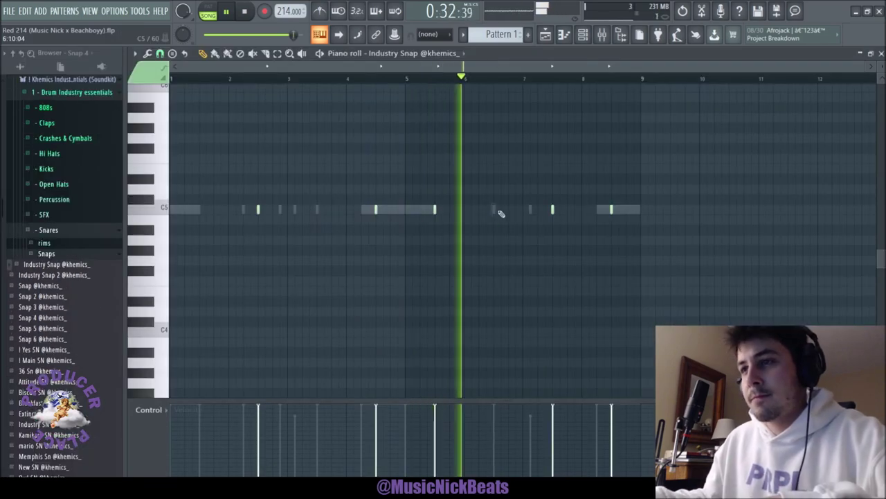
Delete the Industry Snap note in the middle of bar 7
right_click(553, 209)
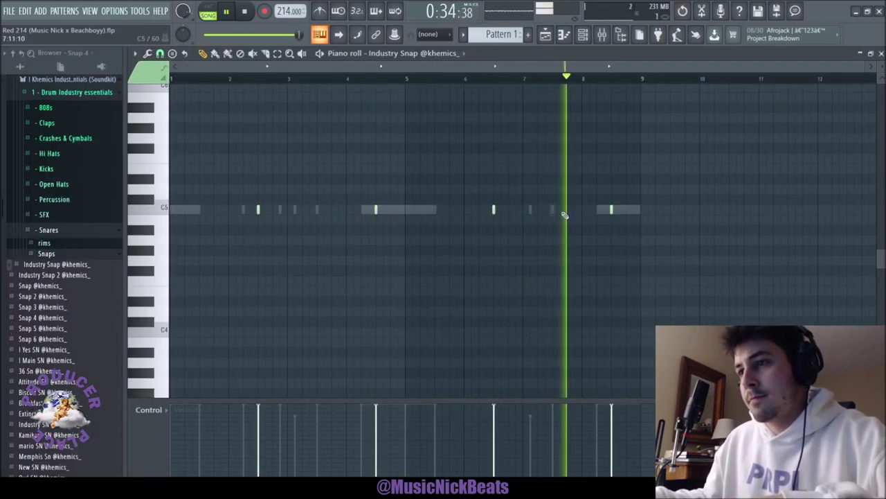
Close the Industry Snap piano roll and move the snap's mixer track ahead of the percussion tracks to insert 5
left_click(880, 54)
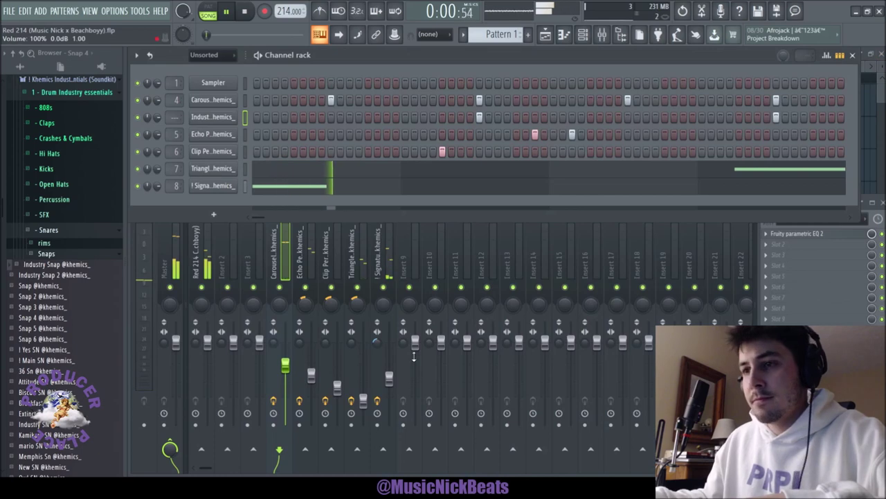
key("alt+Left")
key("alt+Left")
key("alt+Left")
key("alt+Left")
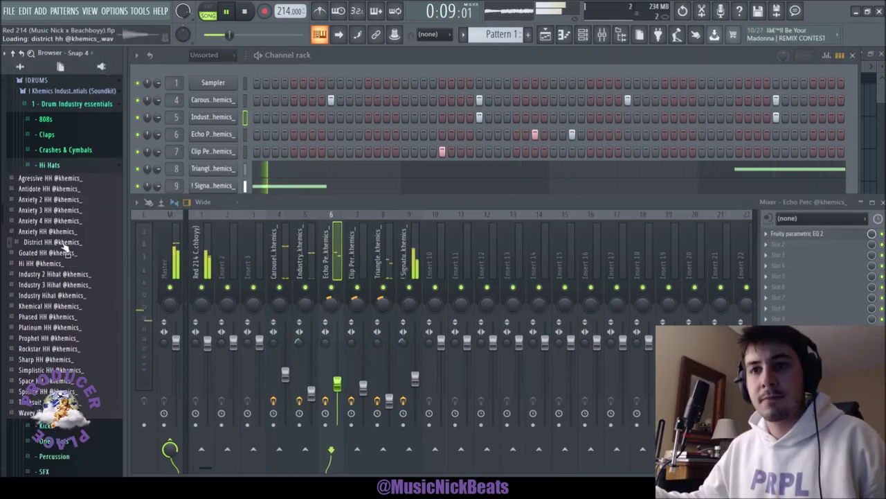
Audition the hi-hat samples from Industry Hihat onward and choose Rockstar HH for the hi-hat part
left_click(57, 296)
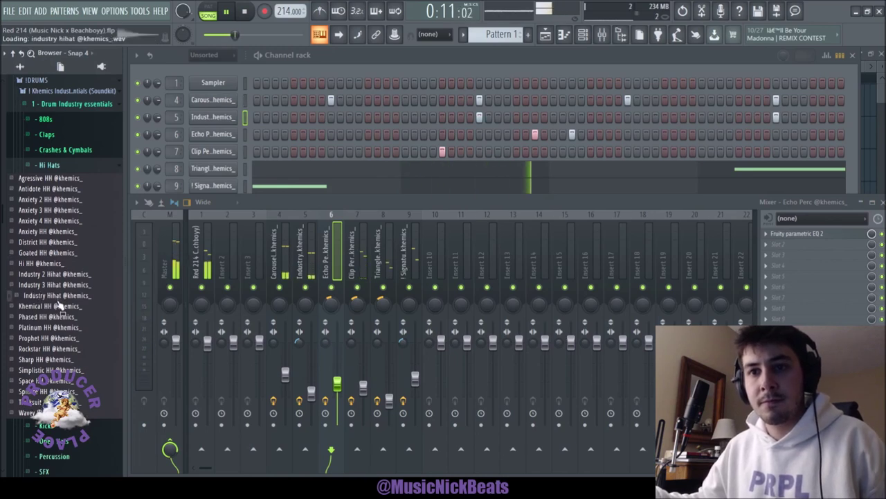
left_click(58, 307)
left_click(59, 318)
left_click(59, 338)
left_click(59, 349)
left_click(60, 361)
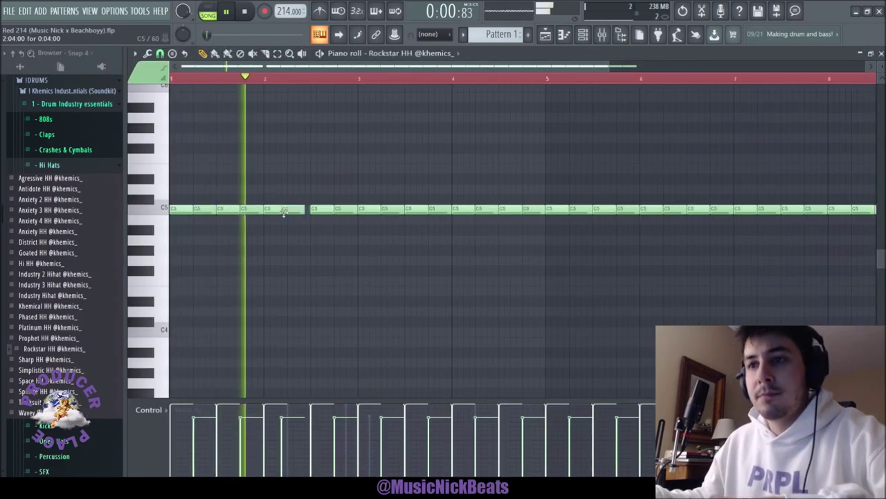
Split the hi-hat hit early in bar 2 by adding an extra short C5 note with its velocity lowered to 64%
key("space")
key("space")
left_click_drag(283, 212, 275, 211)
left_click(280, 210)
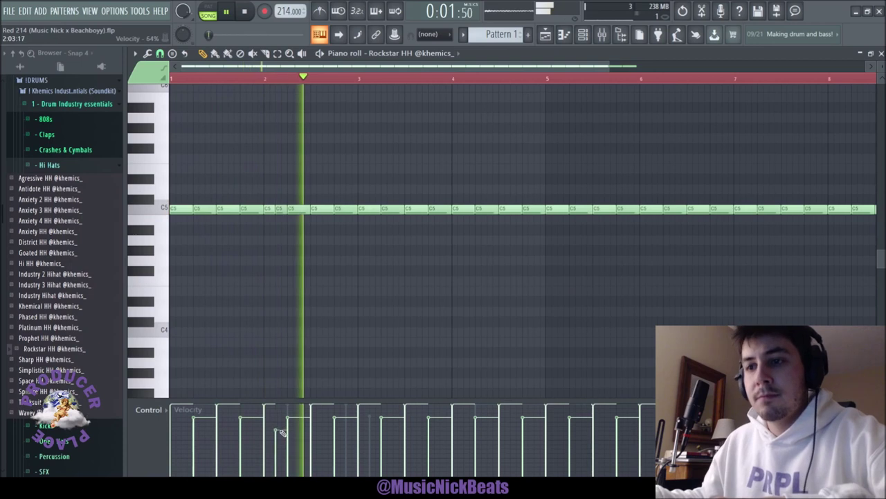
key("space")
key("space")
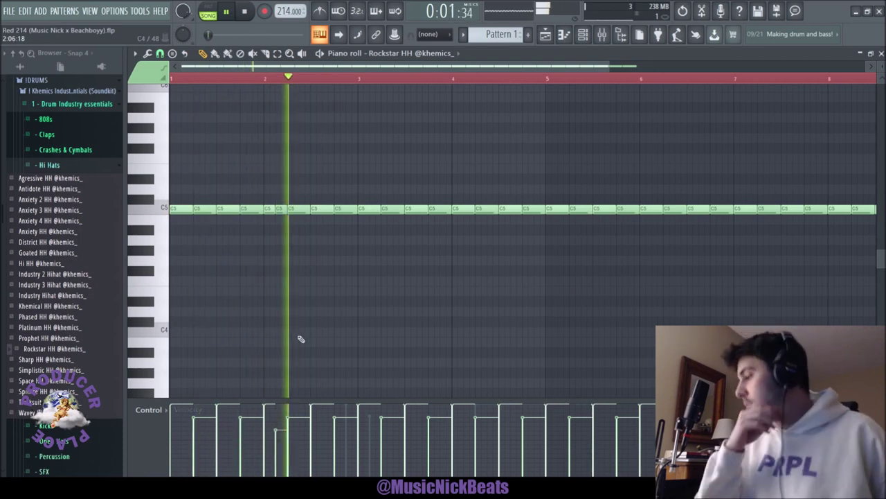
Play back the hi-hats and chop the last hi-hat note of bar 3 into a fast roll
key("space")
key("space")
left_click(443, 207)
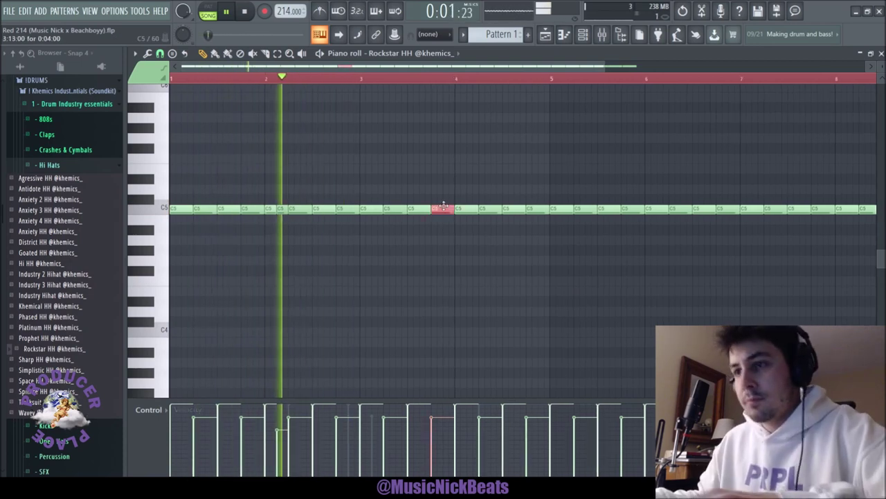
key("alt+u")
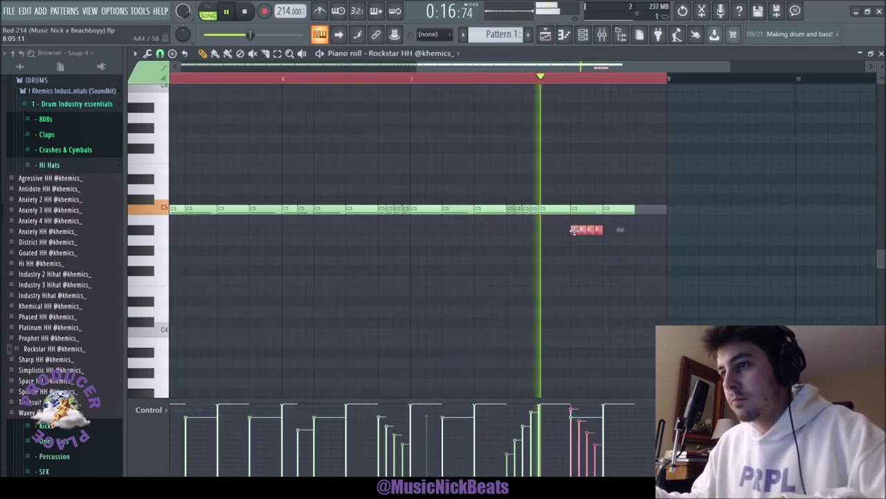
Pitch the four-note hi-hat roll in bar 8 down to A4 and copy it to the end of the bar at F#4
left_click_drag(574, 230, 653, 260)
key("space")
key("space")
left_click(656, 262)
left_click(652, 426)
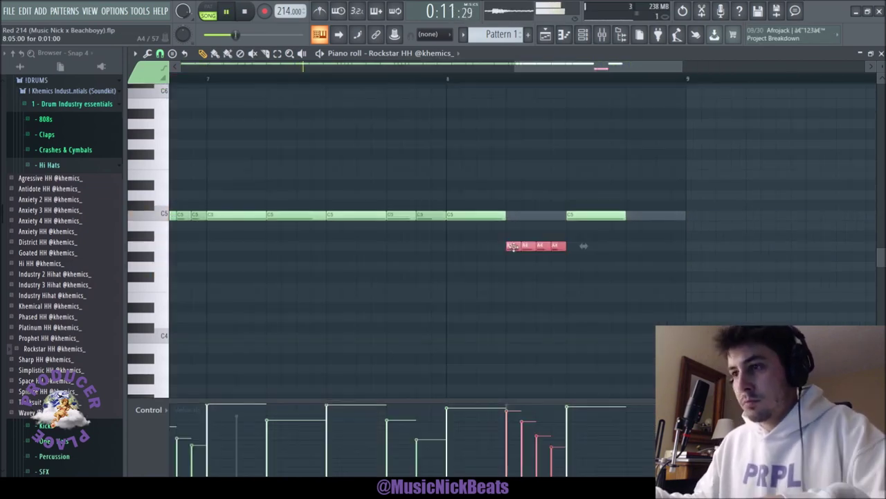
left_click_drag(554, 246, 702, 276)
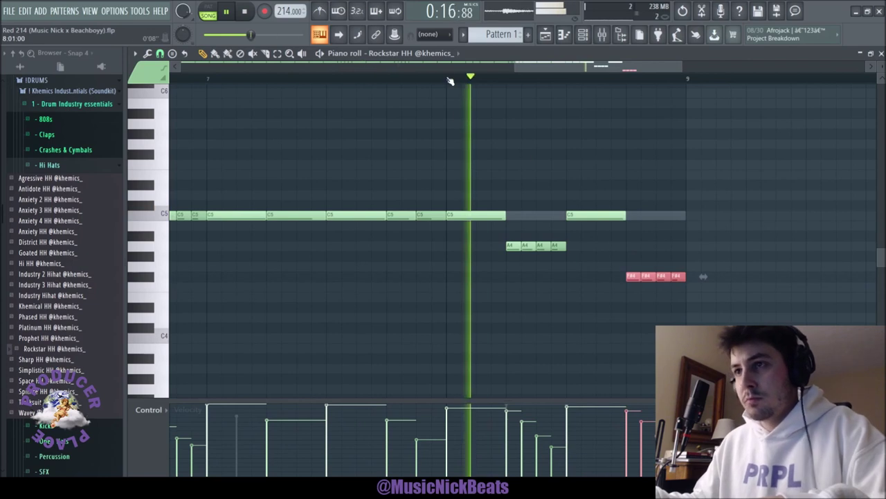
scroll(381, 263, "down", 4)
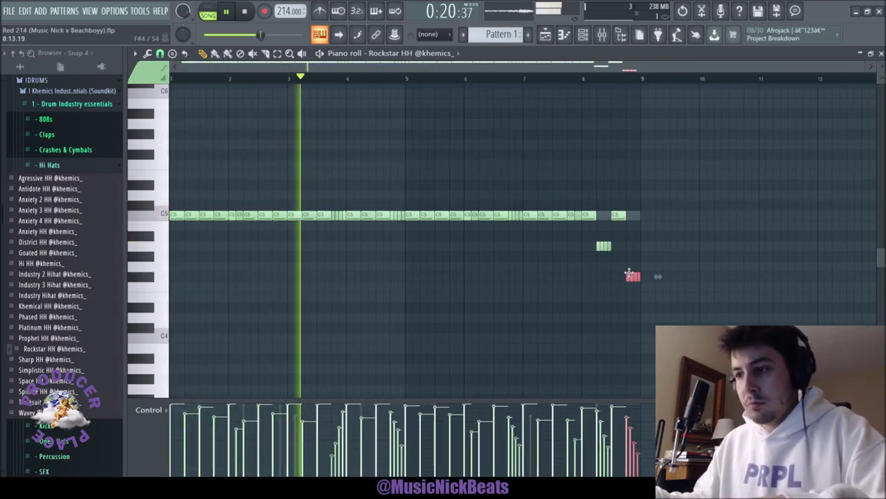
Close the Rex_OH piano roll and remove the Rex_OH open hat from the beat
key("F7")
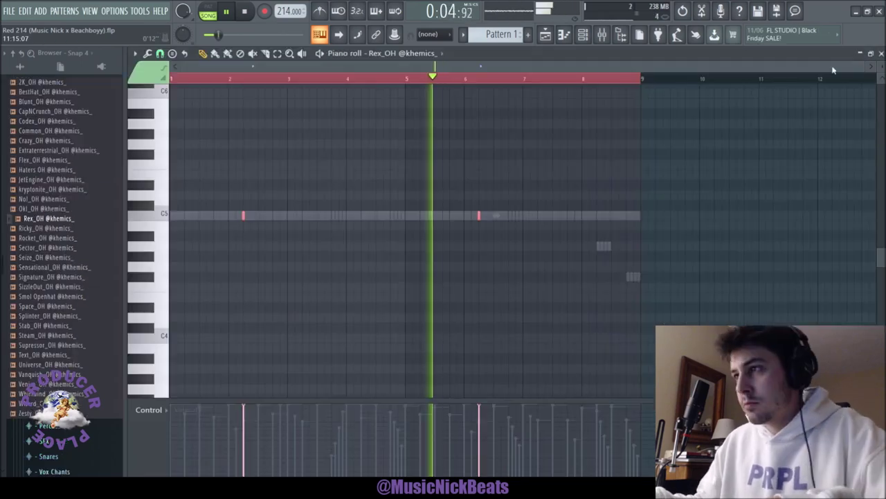
key("F7")
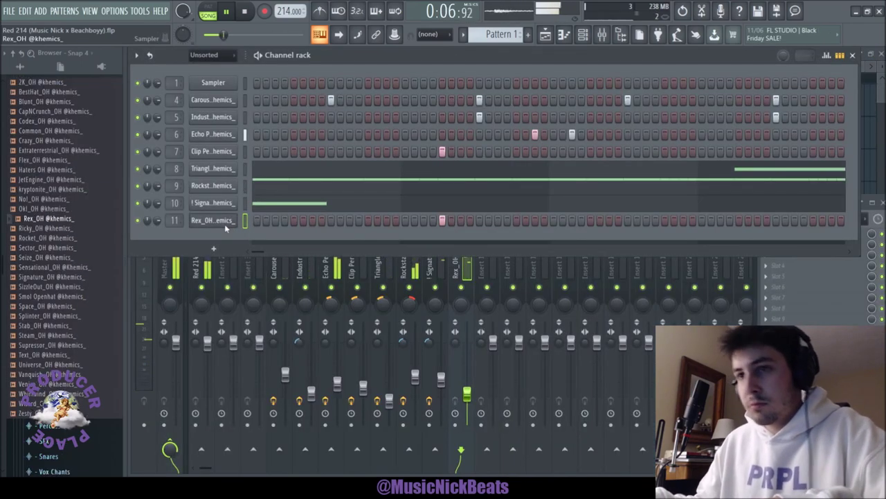
left_click(505, 326)
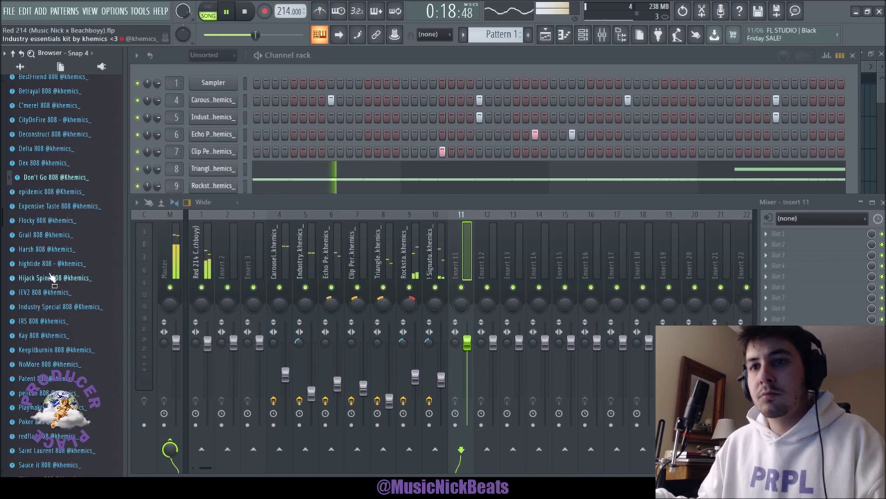
Audition the 808 samples from Hijack Spinz through Industry Special to Patent
left_click(48, 278)
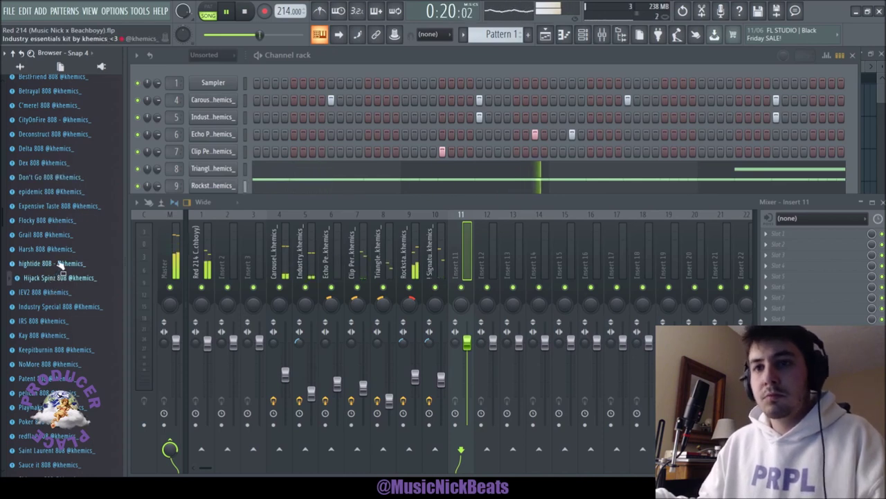
scroll(58, 260, "down", 2)
left_click(51, 267)
left_click(60, 250)
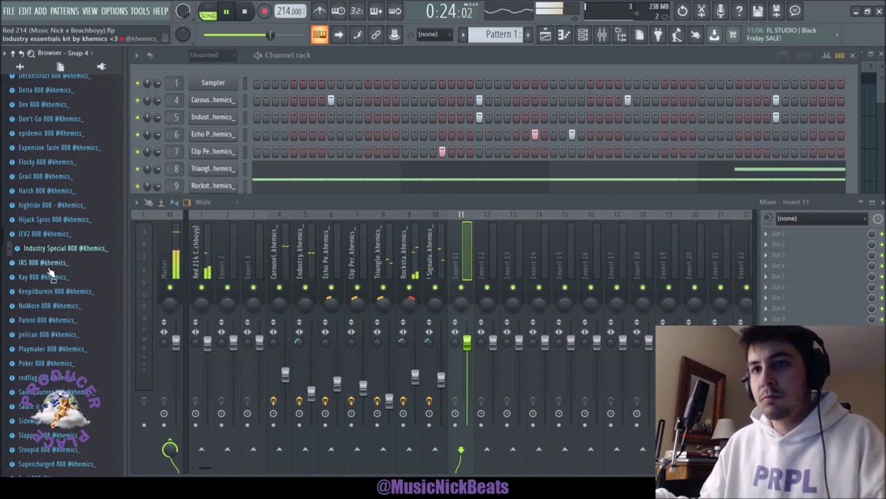
scroll(48, 281, "down", 2)
left_click(48, 260)
scroll(51, 252, "down", 2)
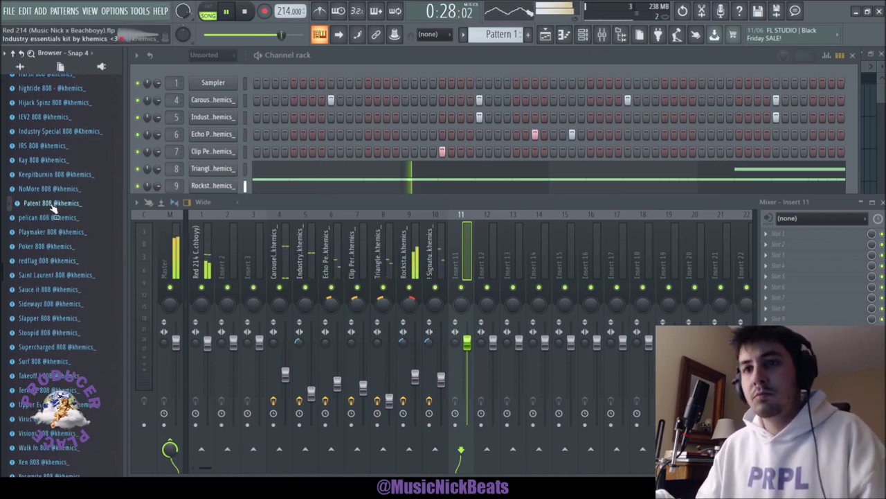
Audition the pelican, Playmaker and Poker 808s and load Playmaker 808 on mixer insert 11
left_click(47, 218)
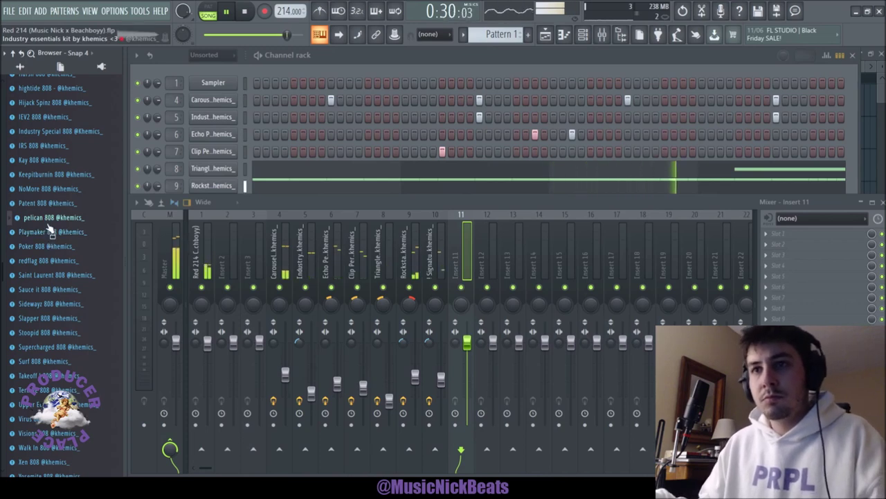
left_click(41, 232)
left_click(44, 245)
left_click(49, 236)
left_click(420, 72)
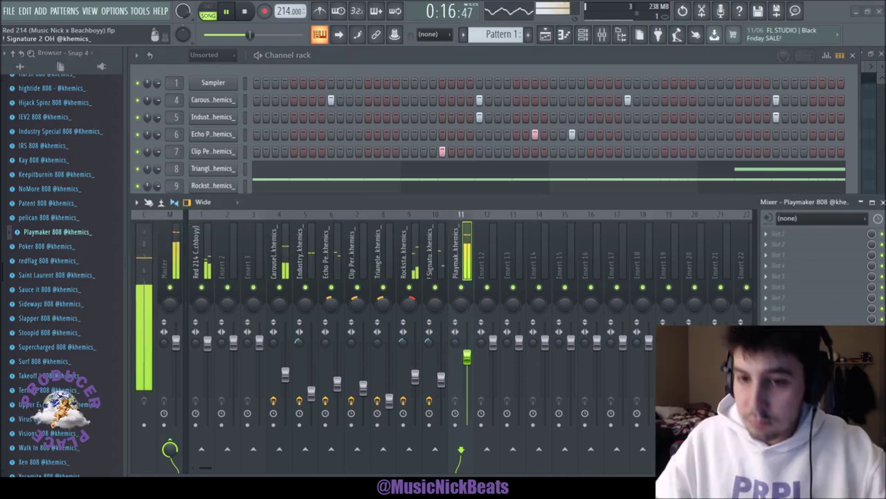
Review the Playmaker 808 melody and revise its ending so the bar 8 note sits on D#5
key("F7")
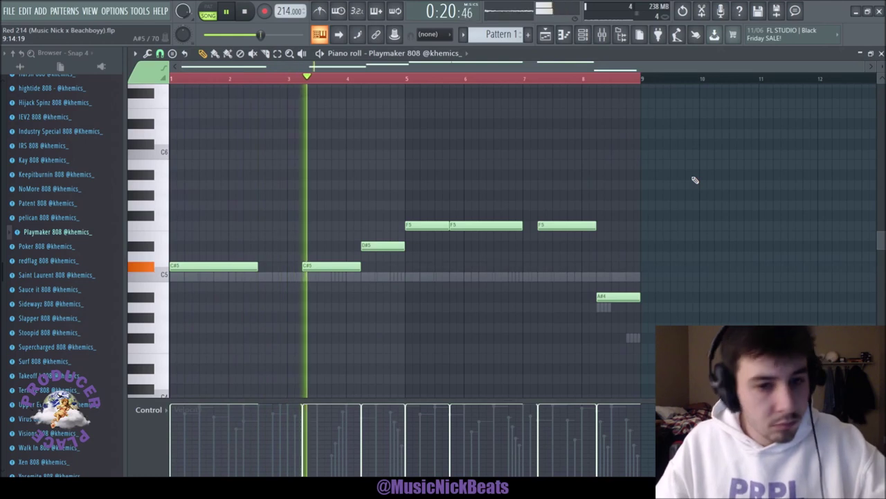
scroll(669, 203, "up", 1)
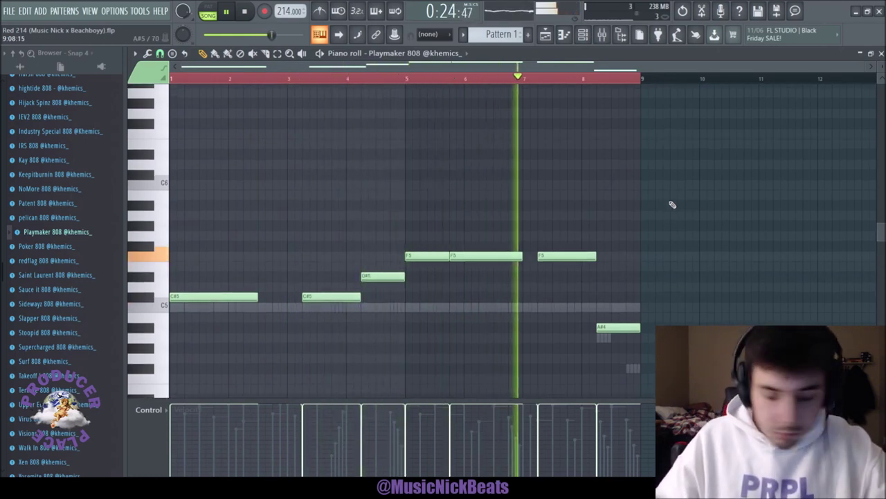
left_click(410, 78)
left_click_drag(558, 257, 559, 277)
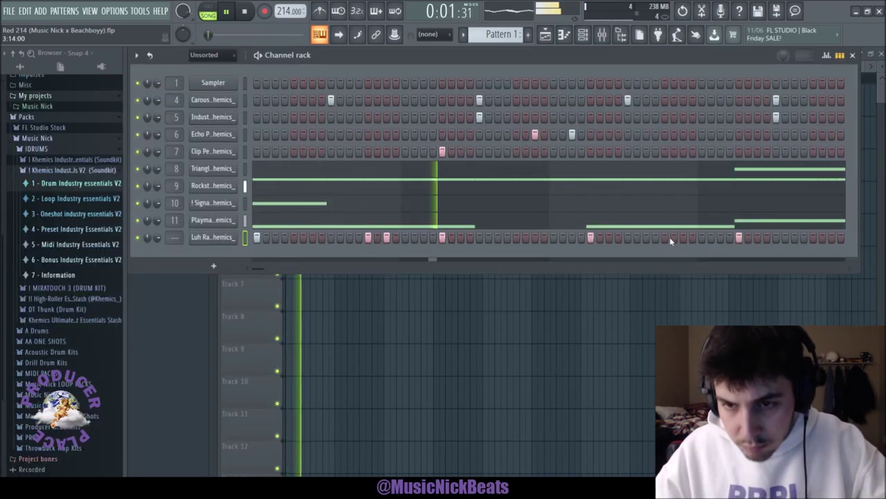
Raise the Luh Rack Kick notes to full velocity and delete the kick late in bar 3
left_click(683, 238)
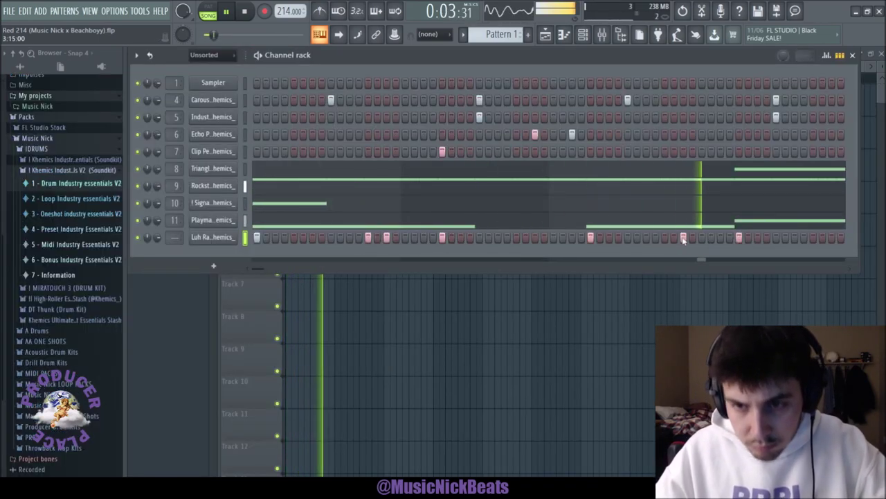
left_click(220, 238)
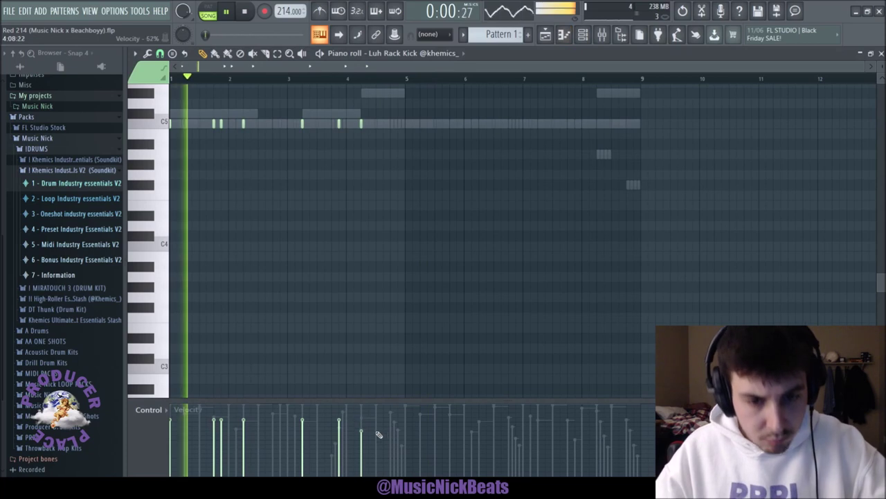
scroll(330, 142, "up", 3)
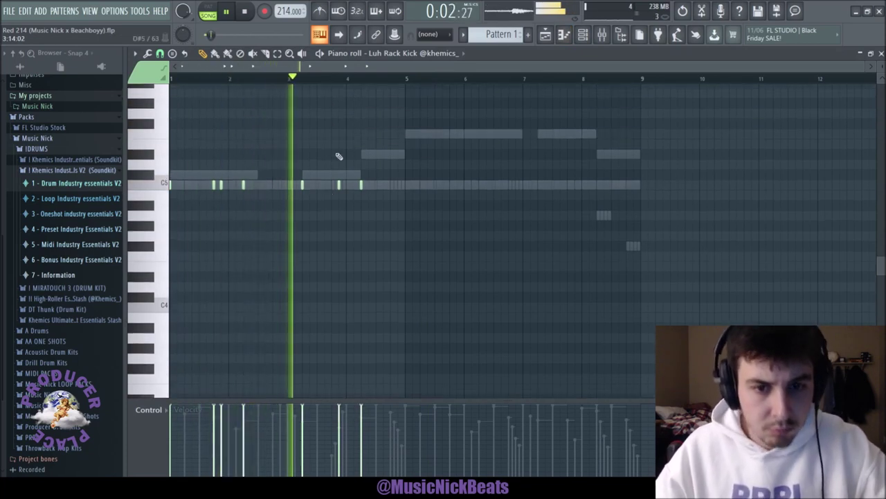
right_click(339, 185)
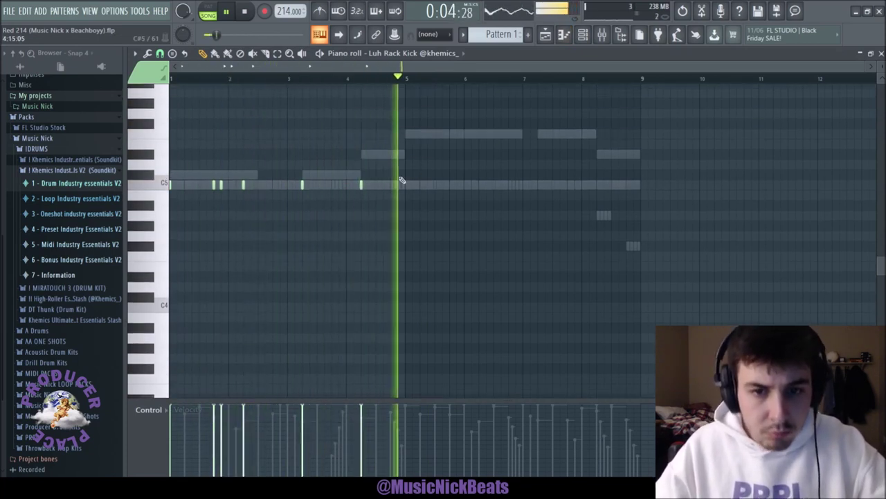
Repeat the first four bars of Luh Rack Kick notes across bars 5 to 8 and add an extra kick in the second half of bar 8
left_click_drag(408, 79, 641, 79)
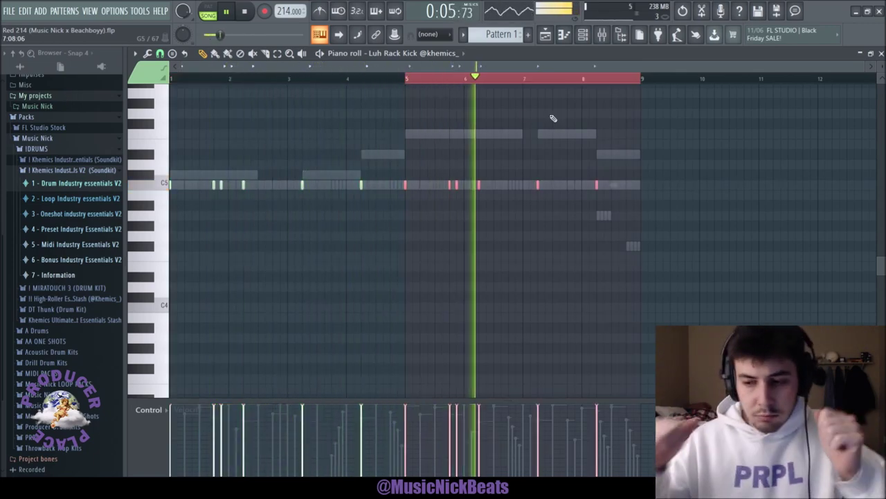
left_click(631, 179)
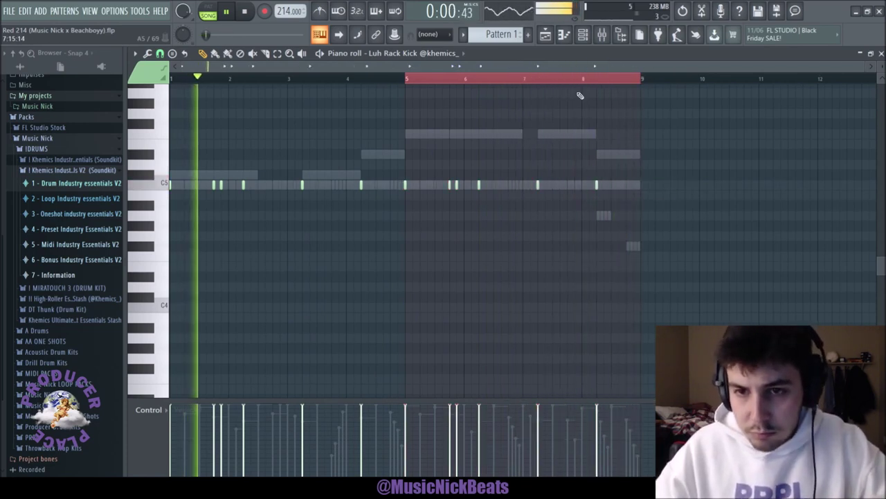
left_click(583, 80)
scroll(630, 189, "up", 1)
key("space")
key("space")
left_click(611, 185)
key("space")
key("space")
scroll(641, 180, "down", 1)
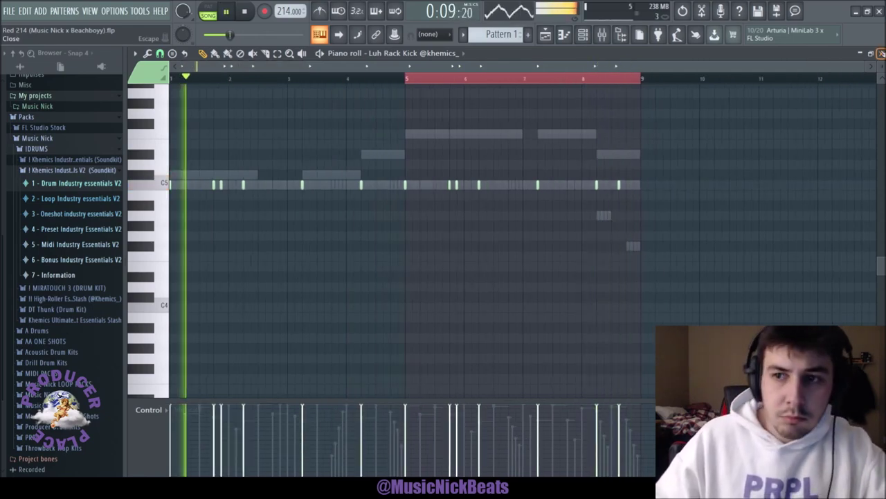
Route the Luh Rack Kick to mixer insert 12 and lower its fader slightly
left_click(882, 54)
key("F9")
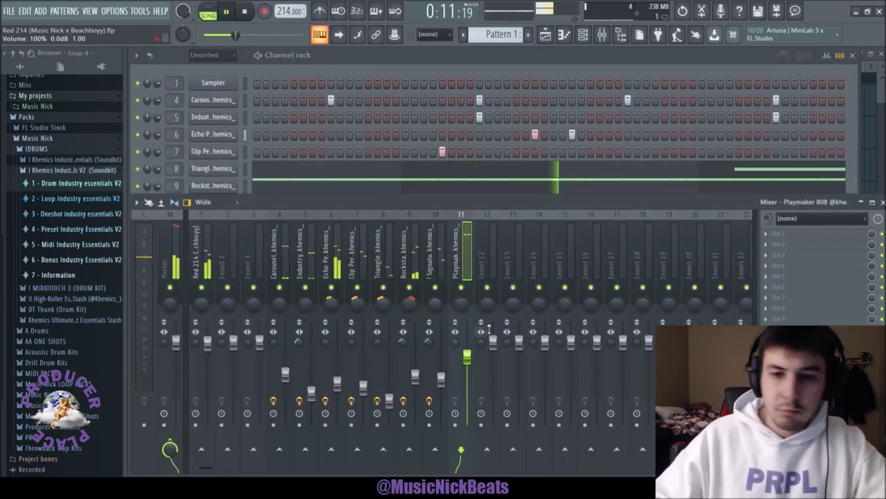
left_click_drag(495, 346, 496, 352)
key("ctrl+l")
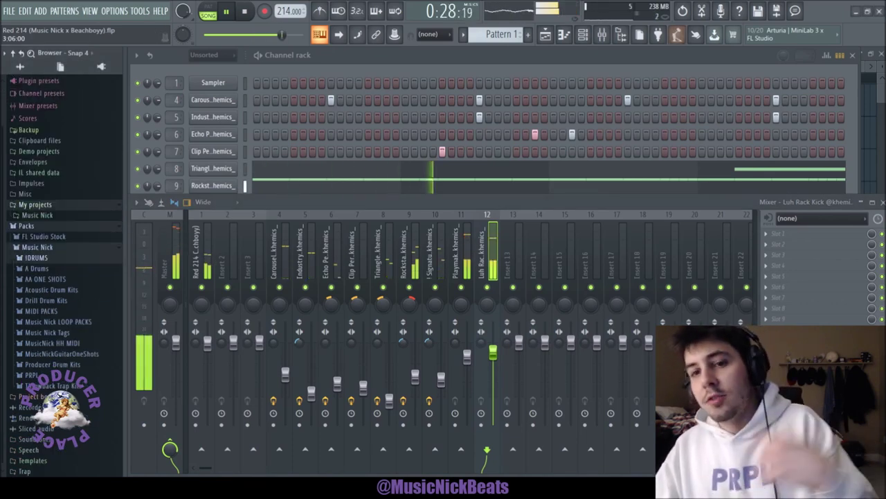
Solo the Playmaker 808 and Luh Rack Kick mixer tracks together, lowering the 808 and raising the kick slightly
left_click(460, 300)
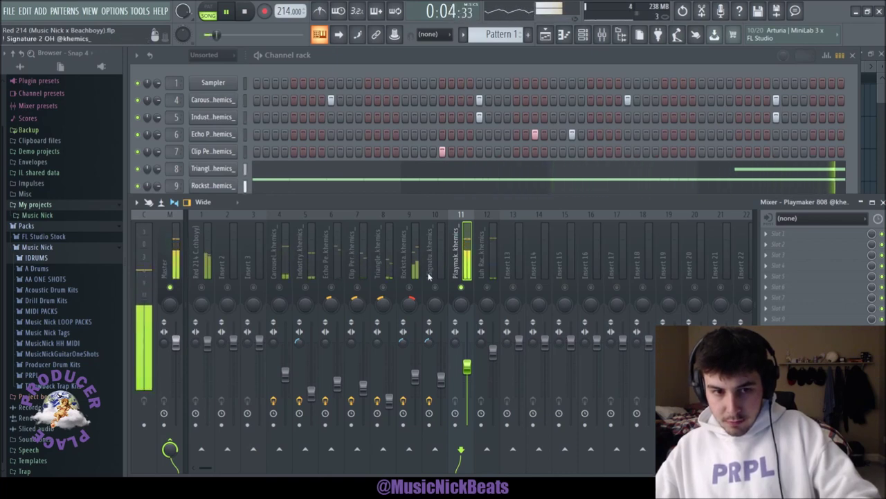
left_click(487, 287)
left_click_drag(470, 369, 493, 351)
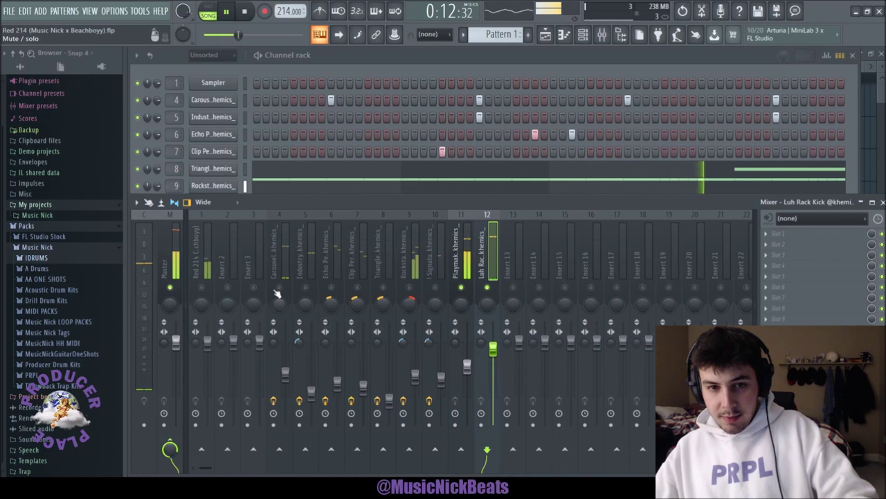
Lower the Signature 2 OH track slightly and bring the Red 214 sample track back in at 97% volume
left_click(285, 374)
left_click(442, 379)
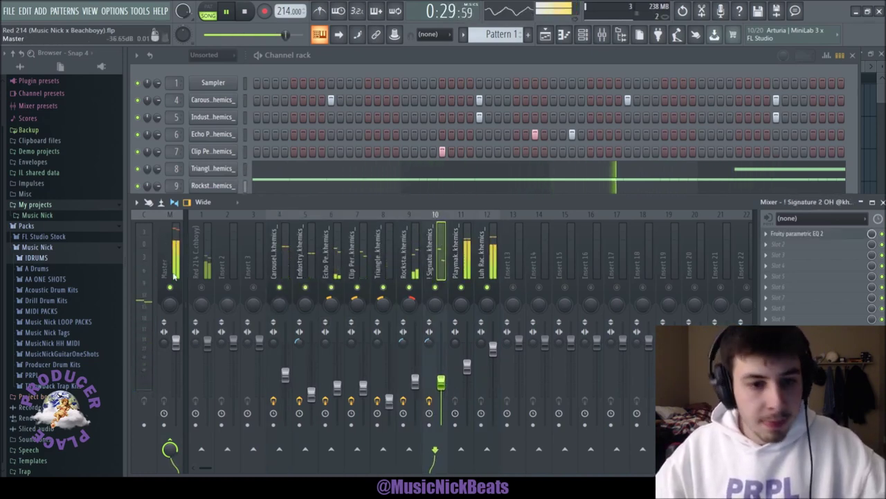
left_click(203, 265)
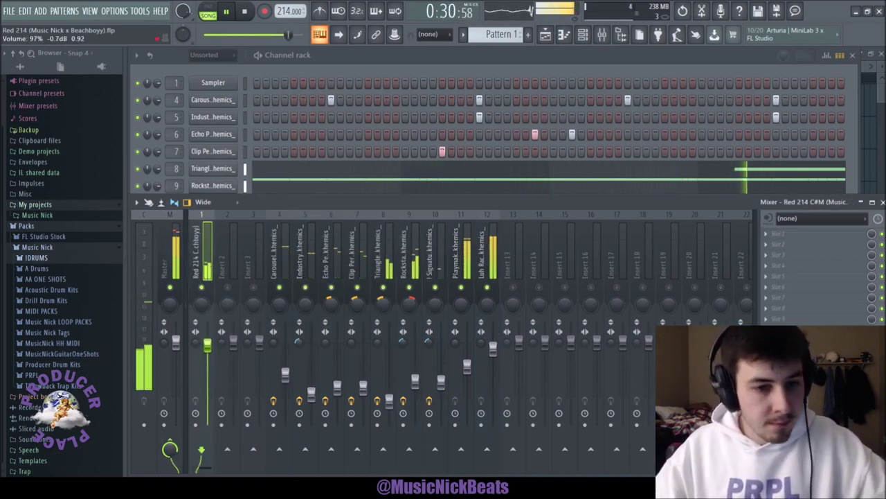
Load the TRS Classic Clipper into the first effect slot of the master track and step to its previous preset
left_click(164, 251)
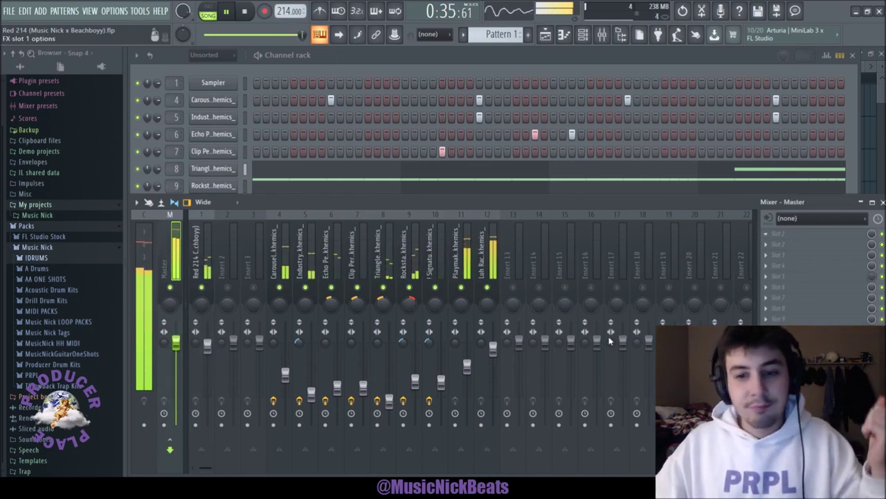
left_click(610, 366)
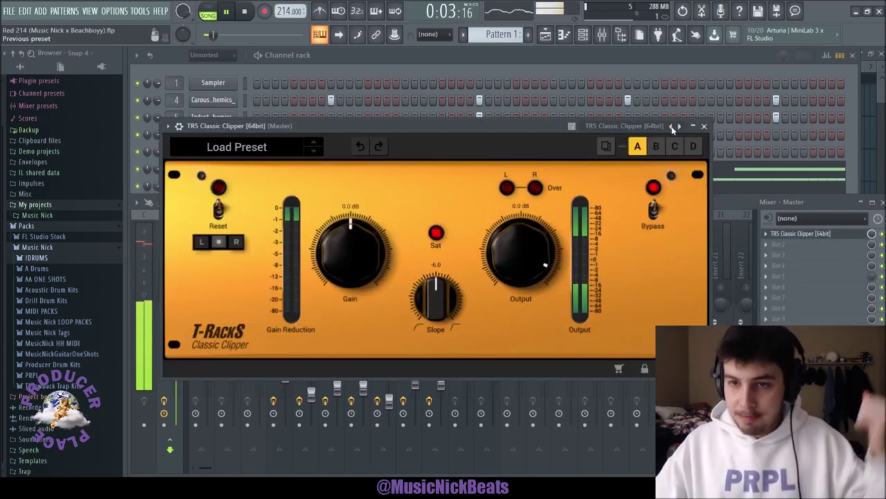
left_click(671, 126)
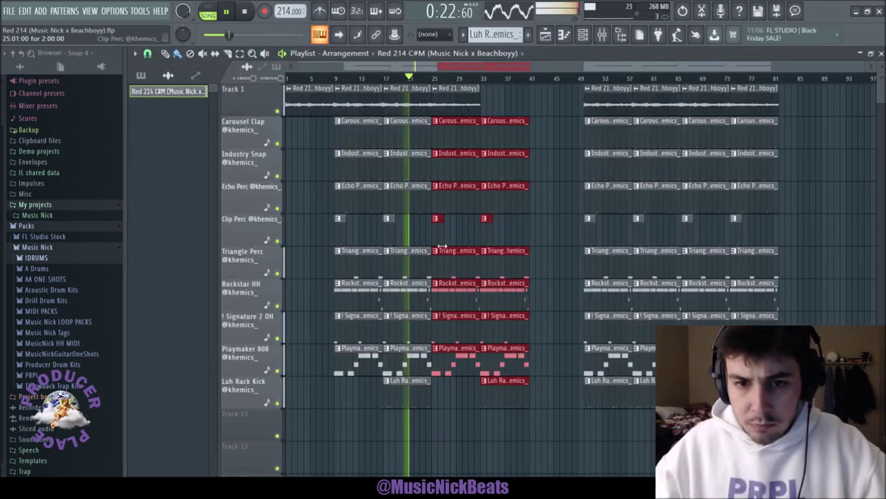
Cut the percussion, hi-hat and 808 clips out of bar 25 up to bar 29, leaving the Red 214 sample in place
scroll(442, 246, "up", 5)
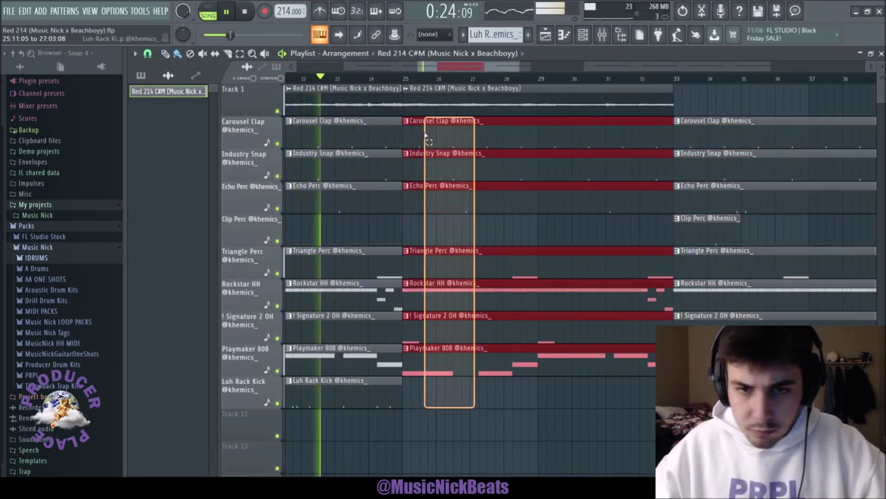
left_click_drag(403, 137, 537, 149)
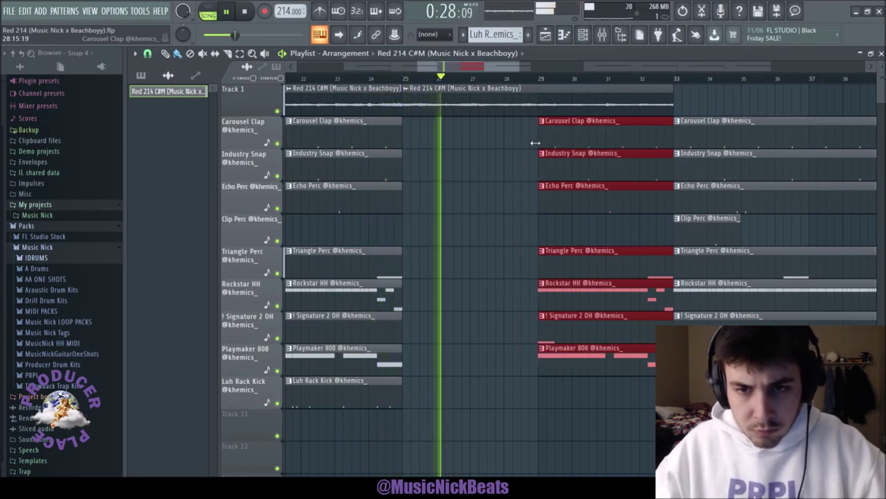
scroll(512, 166, "down", 5)
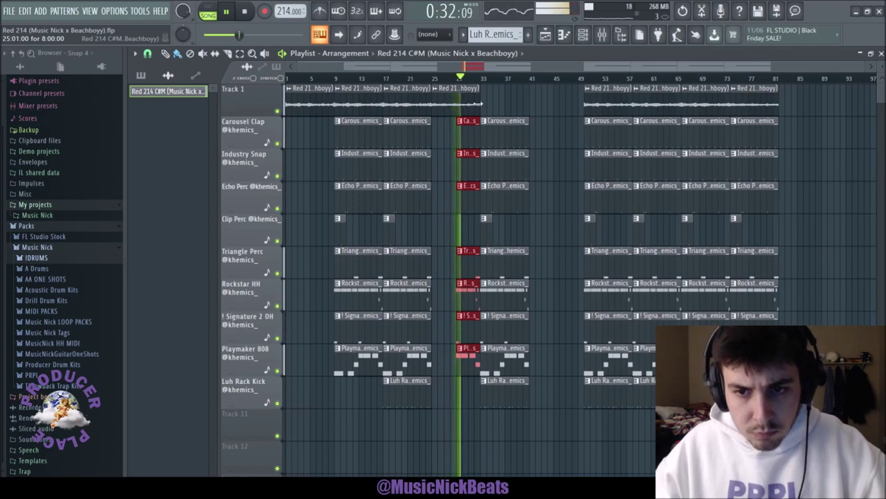
Extend the Red 214 sample up to bar 49 and move the clips that start at bar 49 to bar 81
left_click(487, 110)
left_click_drag(449, 100, 498, 101)
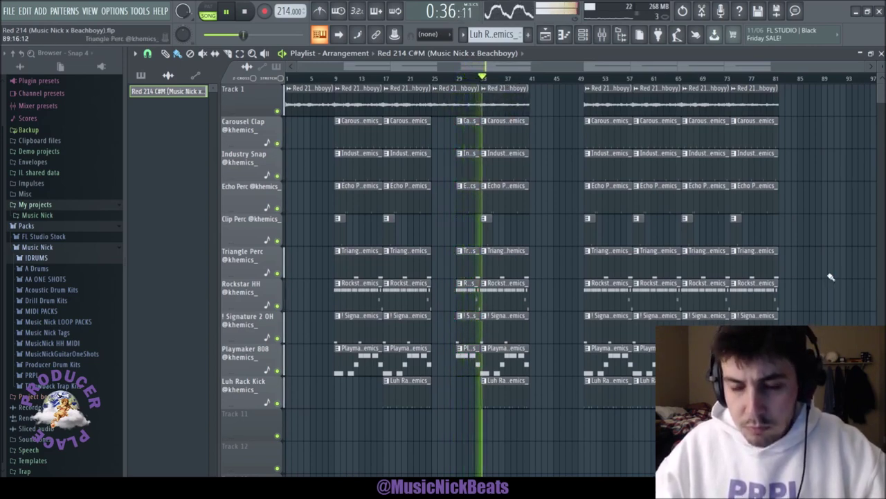
left_click_drag(835, 443, 785, 106)
scroll(560, 190, "down", 2)
left_click(560, 189, "ctrl")
left_click(488, 105)
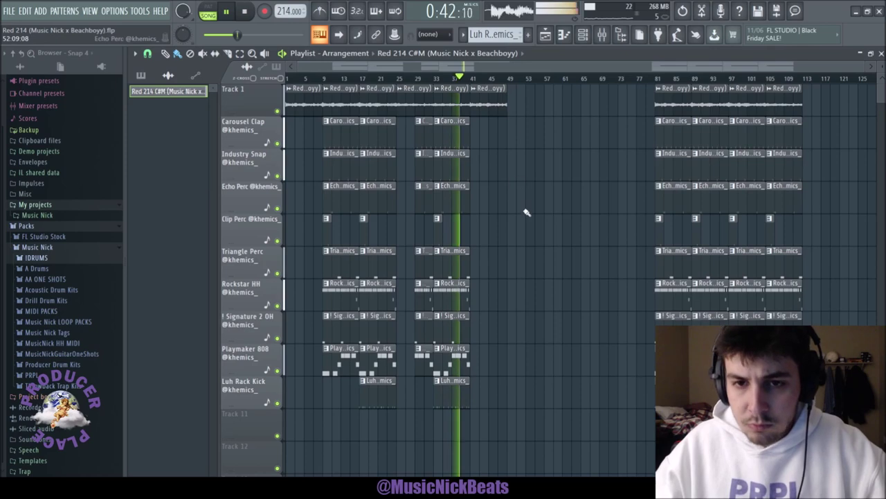
Delete all sample and drum clips from bar 81 onward
left_click_drag(841, 388, 648, 101)
key("Delete")
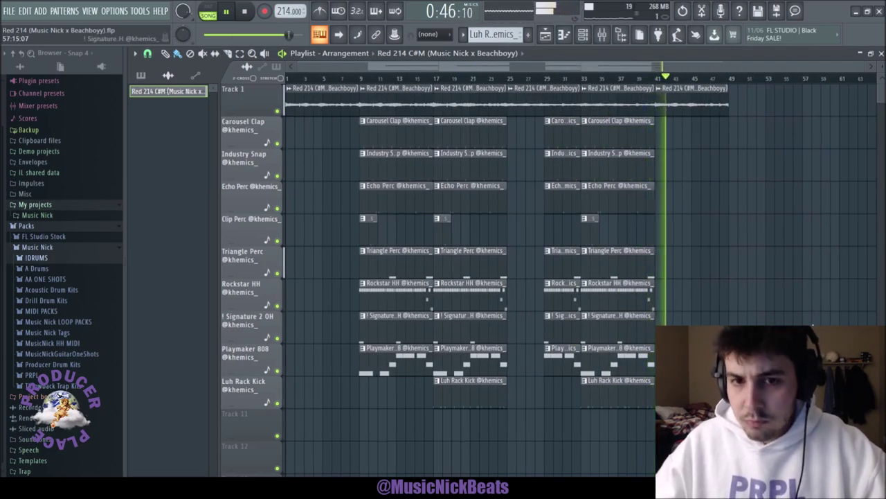
Duplicate the sample and drum arrangement from bar 9 up to bar 49 so the copy starts at bar 49, and save the project
left_click_drag(852, 441, 755, 101)
scroll(768, 194, "down", 3)
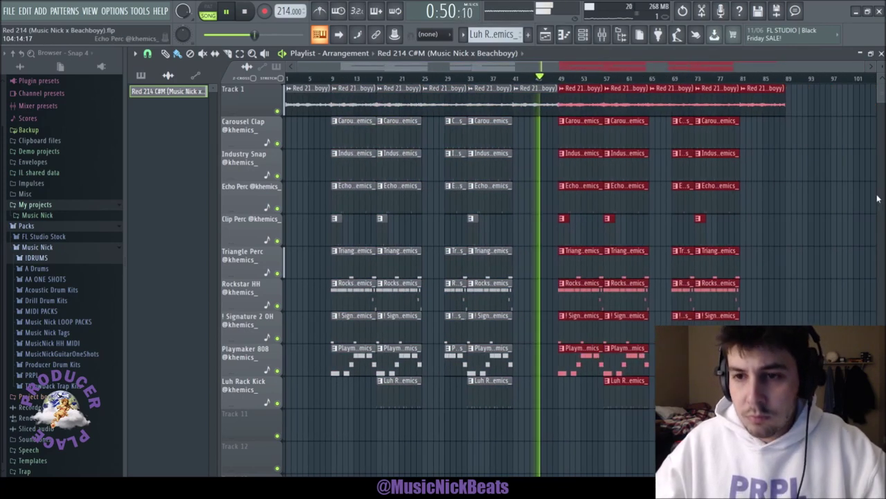
left_click(841, 199)
key("ctrl+s")
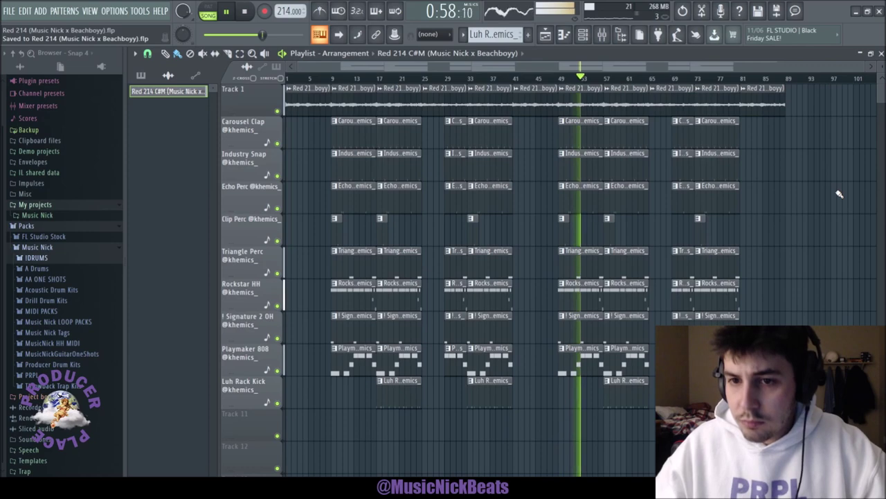
Move the sample and drum clips from bar 65 onward to about bar 90, opening a gap in the arrangement
scroll(838, 194, "up", 3)
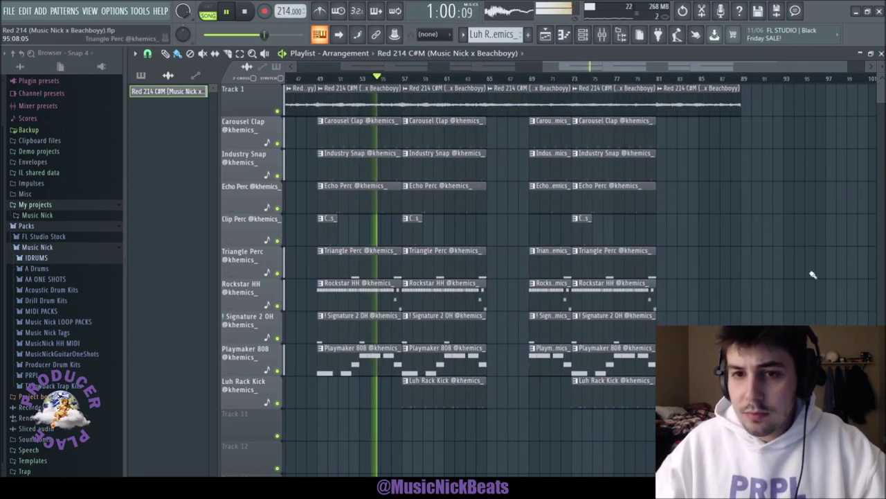
scroll(811, 273, "down", 2)
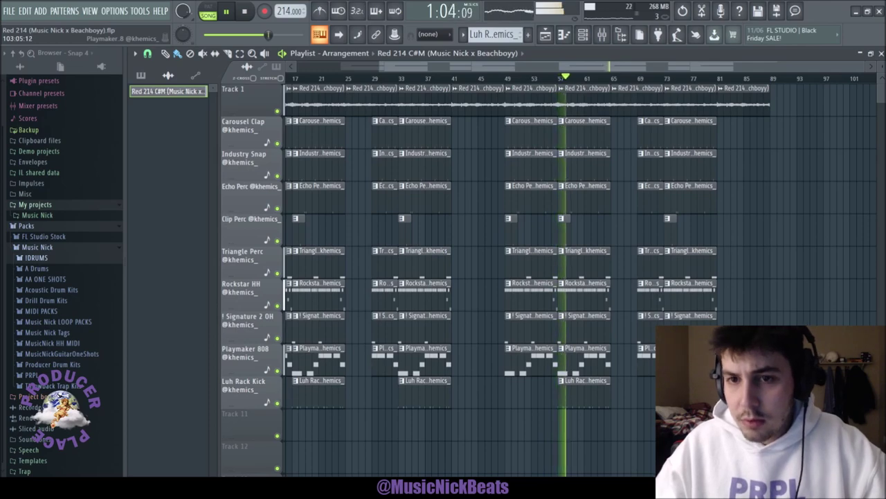
left_click_drag(862, 407, 798, 104)
left_click_drag(659, 441, 576, 127)
left_click(699, 287, "ctrl")
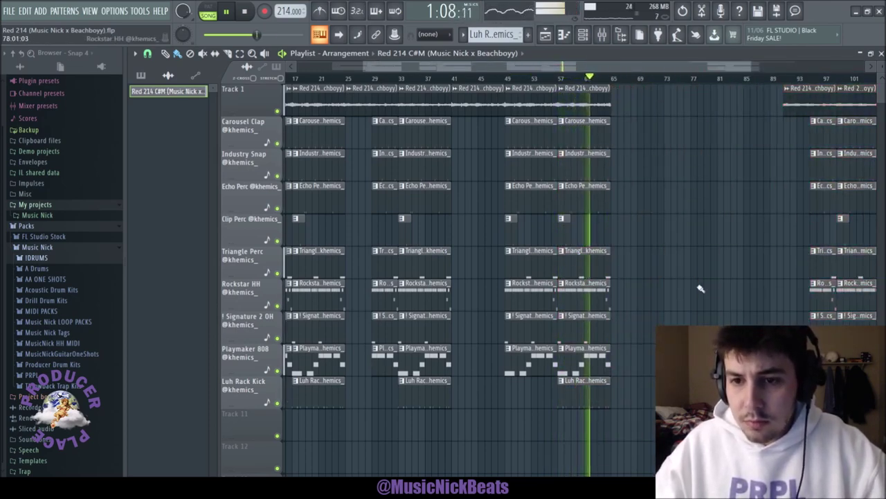
Rearrange the clips to close the gap and extend the arrangement with a third sample and drum section from bar 89 to bar 129
scroll(788, 391, "down", 2)
left_click_drag(847, 360, 663, 83)
left_click_drag(709, 111, 669, 111)
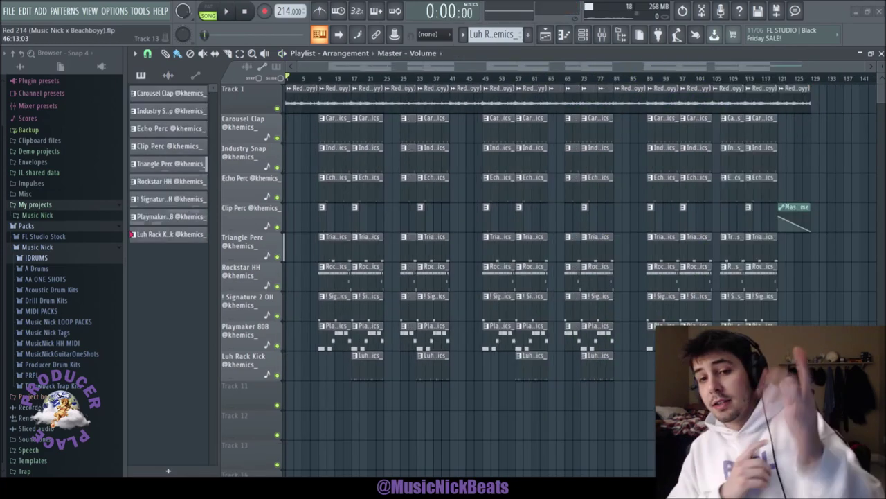